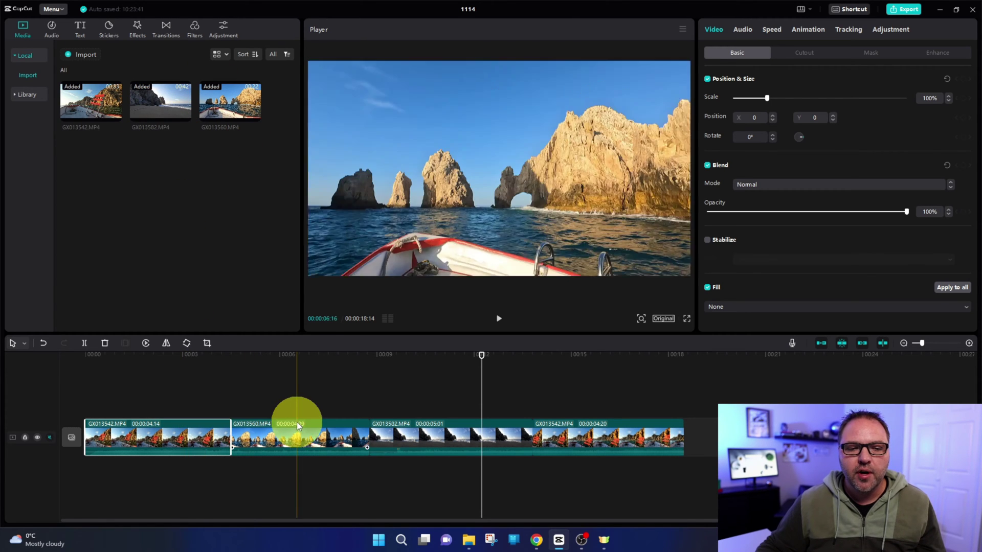
Step: Select the second, third and last clips (GX013560, GX013502, GX013542) in turn to check them
left_click(299, 427)
left_click(421, 427)
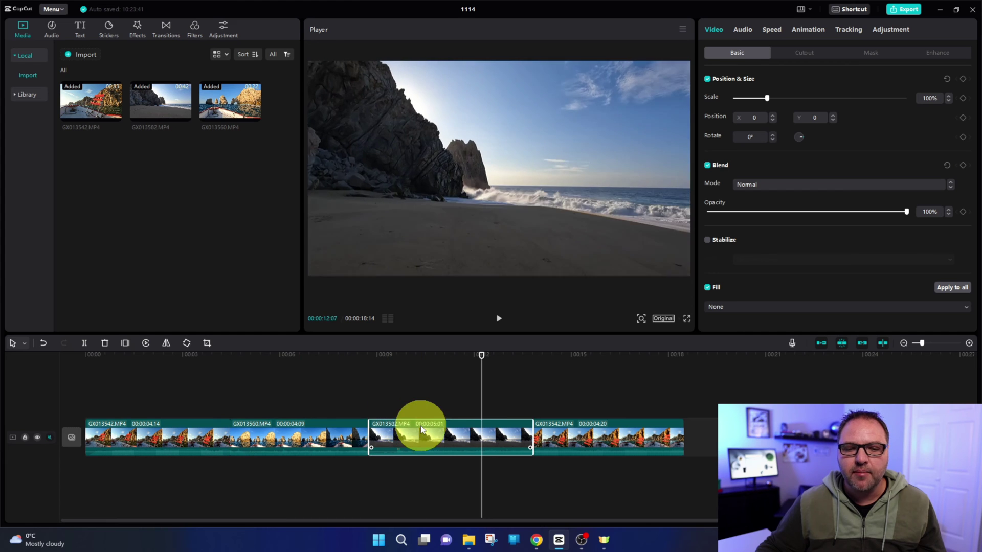
left_click(564, 427)
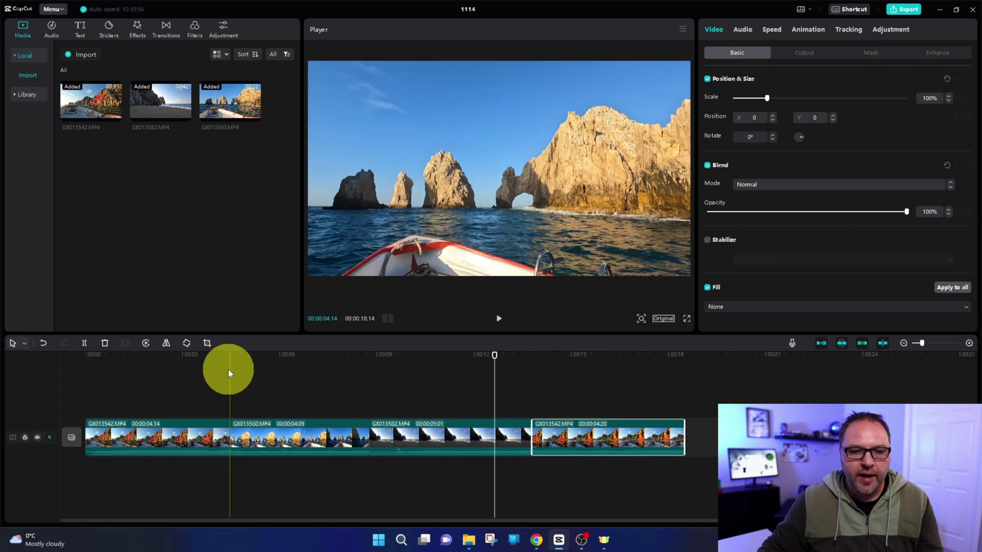
left_click(214, 358)
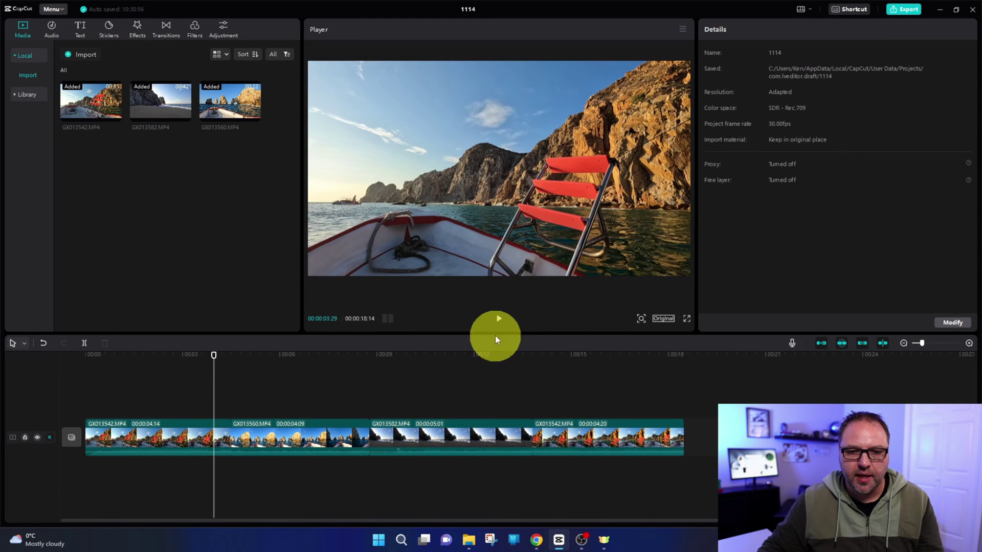
left_click(500, 322)
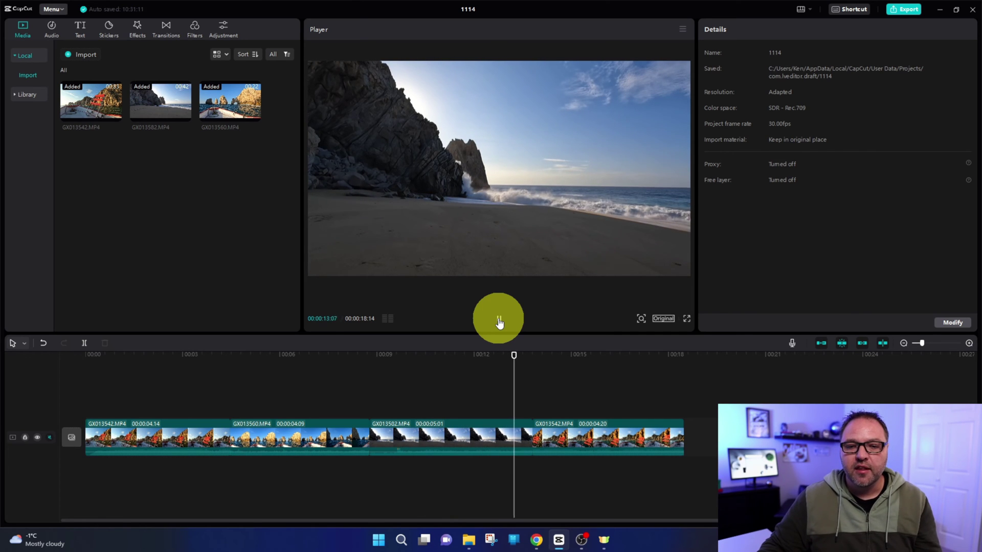
left_click(499, 319)
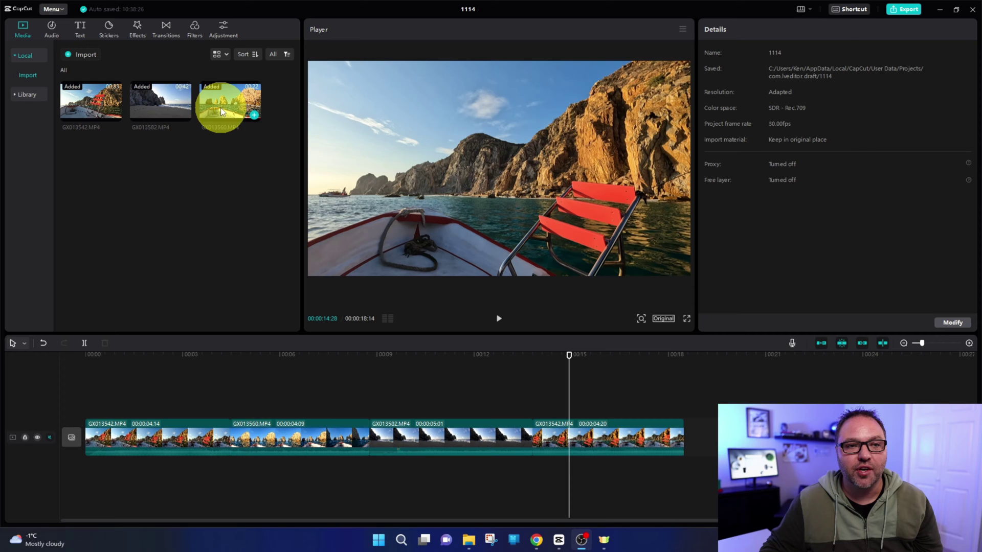
Step: Bring up the Transitions library and browse down through its categories to Social Media
left_click(166, 29)
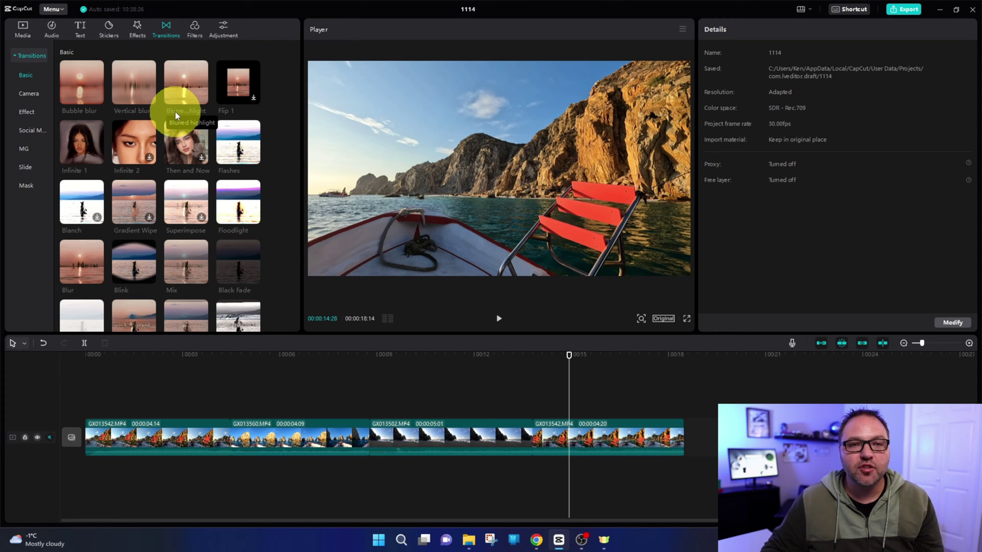
scroll(174, 111, "down", 5)
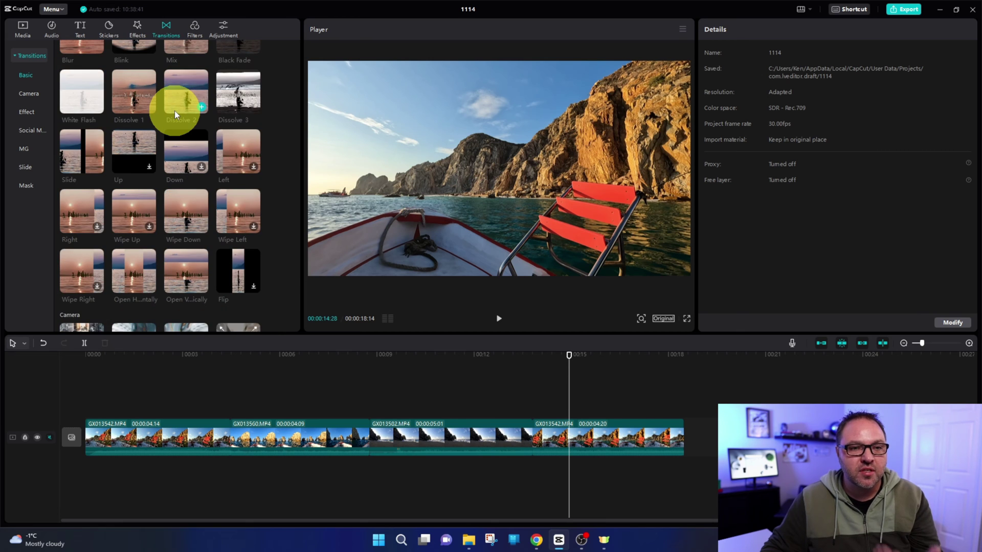
scroll(174, 110, "down", 6)
scroll(173, 110, "down", 4)
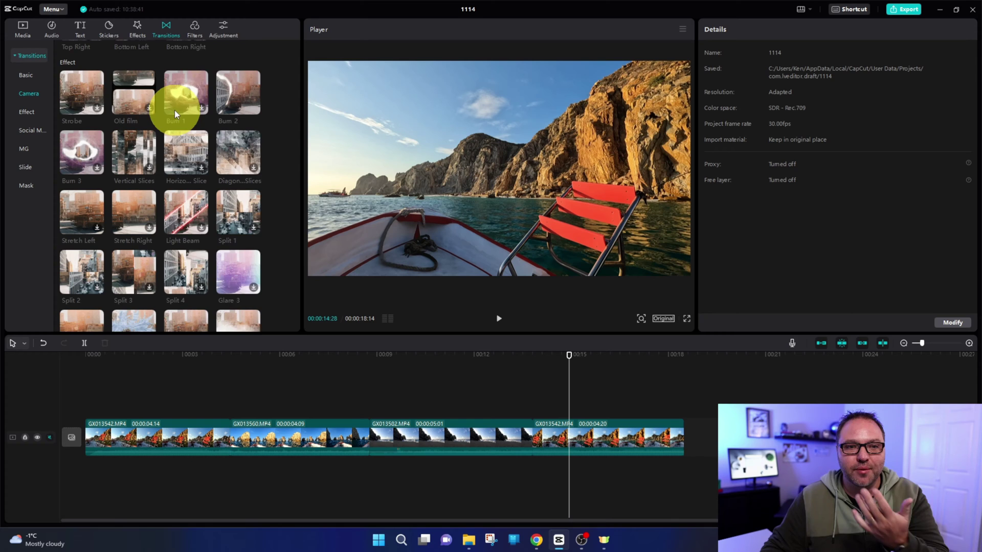
scroll(174, 109, "down", 5)
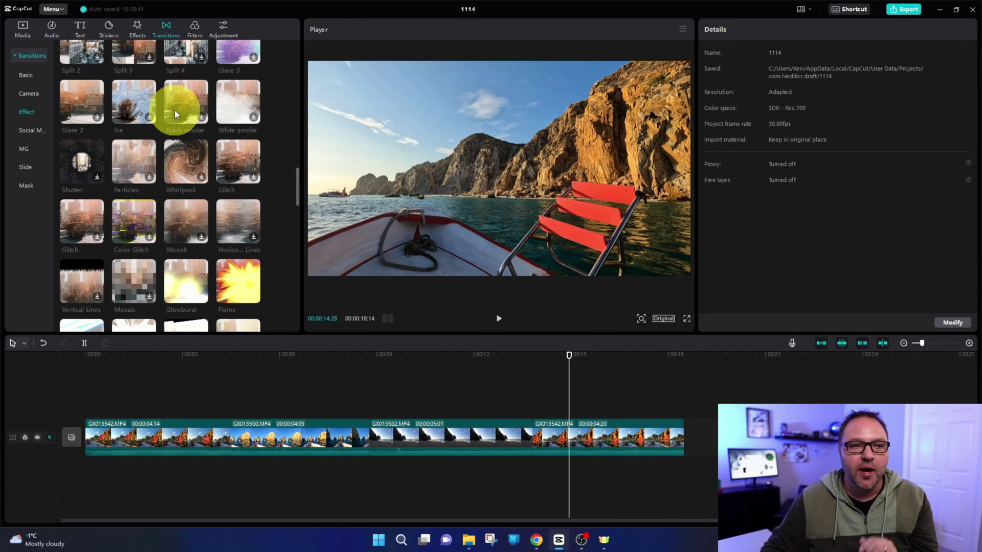
scroll(174, 109, "down", 2)
scroll(174, 109, "down", 1)
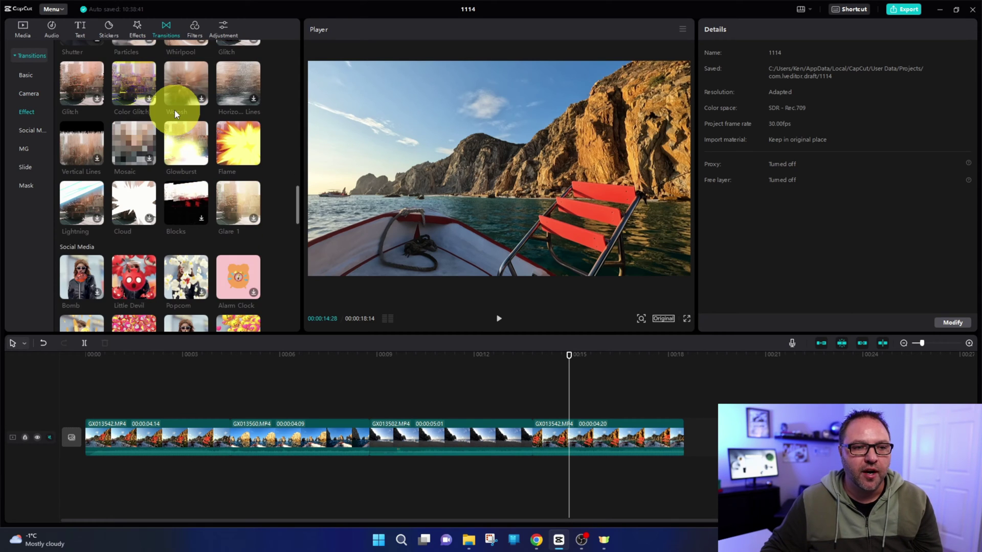
scroll(174, 109, "down", 5)
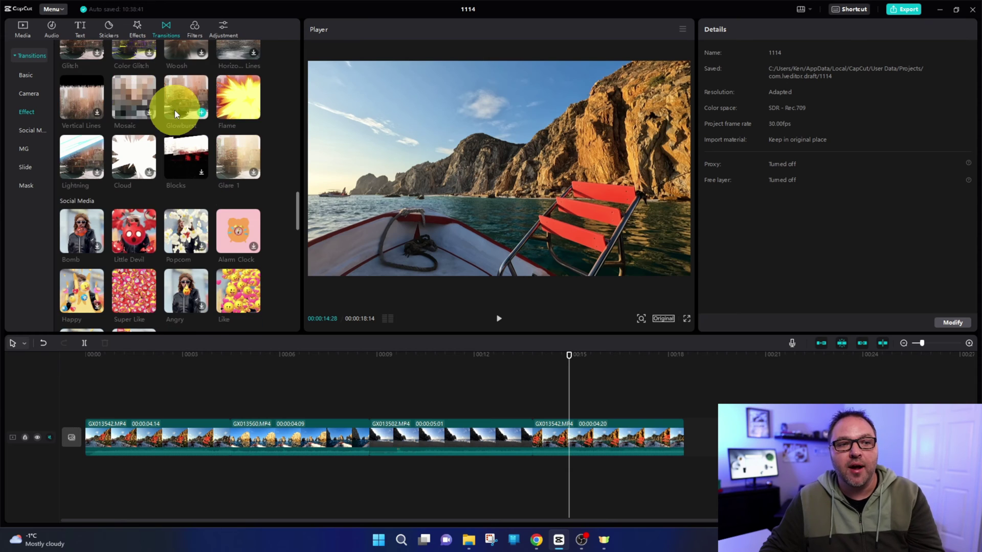
scroll(174, 110, "down", 4)
scroll(174, 109, "up", 2)
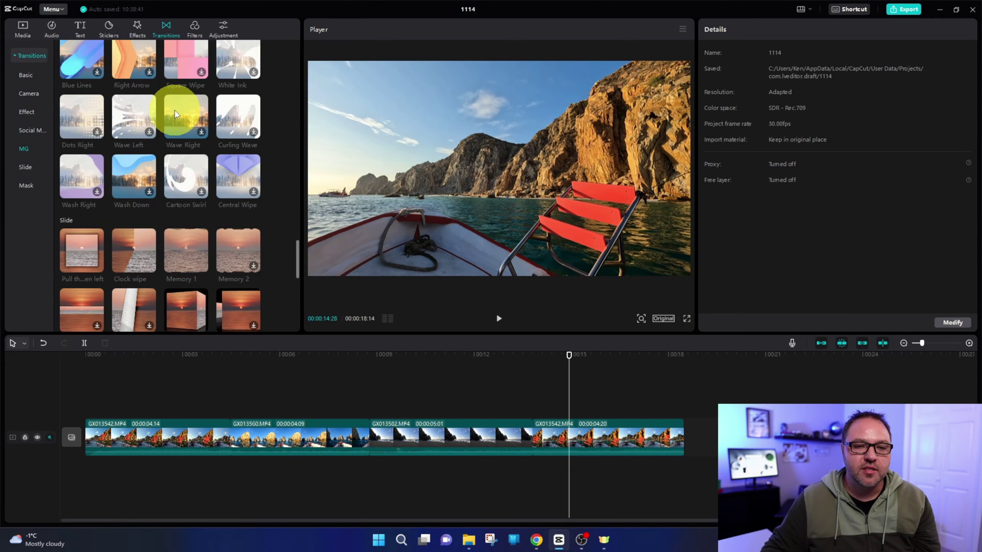
scroll(174, 109, "down", 1)
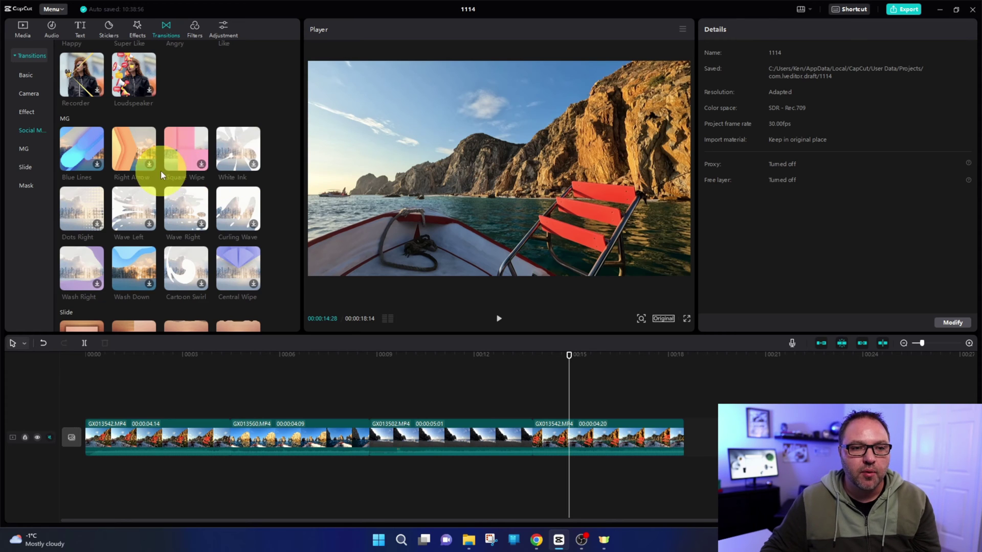
Step: Preview the White Ink and Square Wipe transitions
left_click(254, 164)
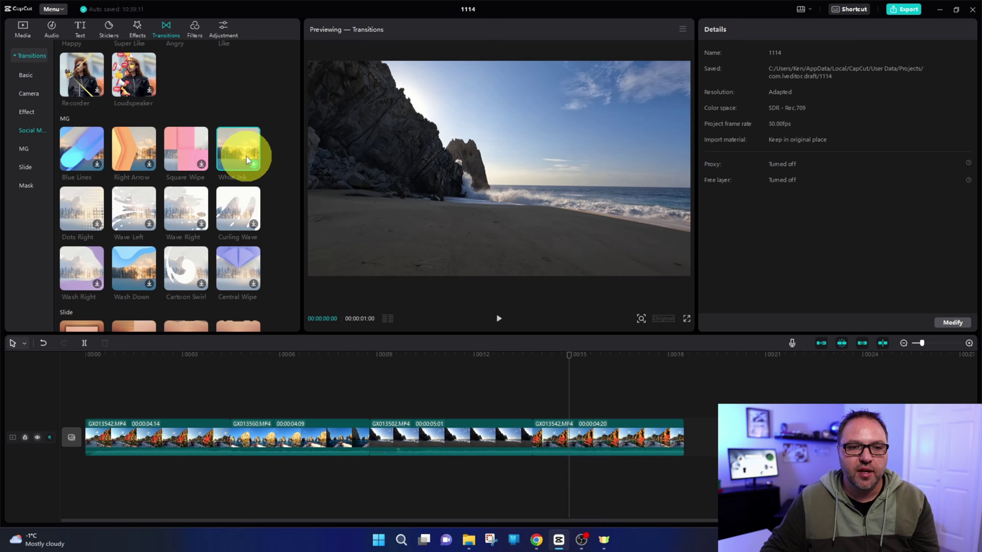
left_click(203, 165)
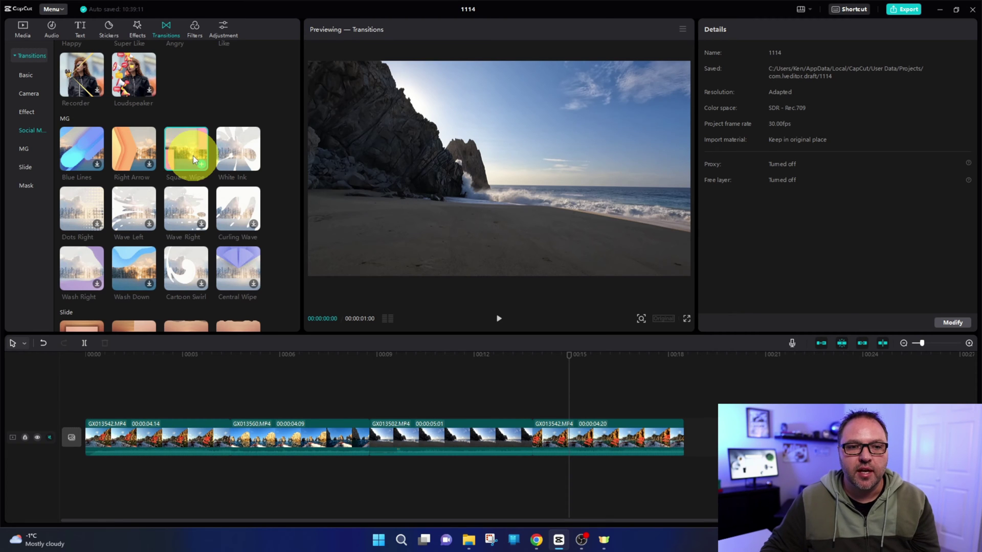
scroll(193, 155, "up", 4)
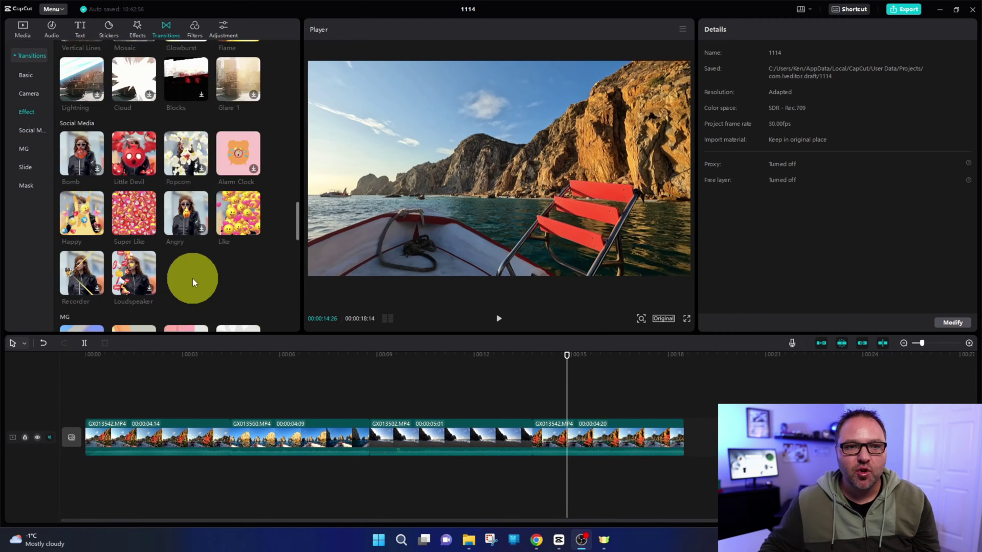
Step: Scroll back up to the Basic transitions and drag the playhead to the first cut
scroll(194, 274, "up", 10)
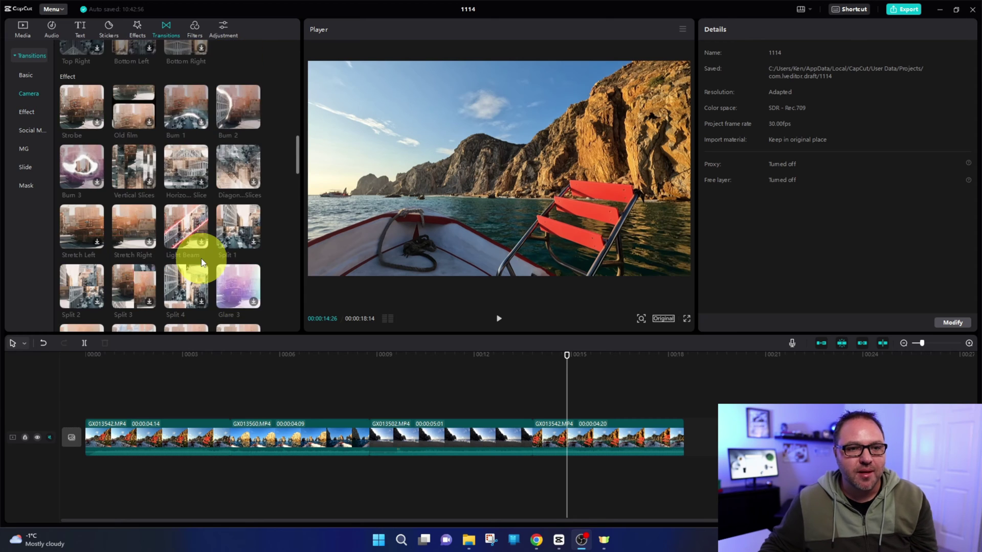
scroll(202, 261, "up", 10)
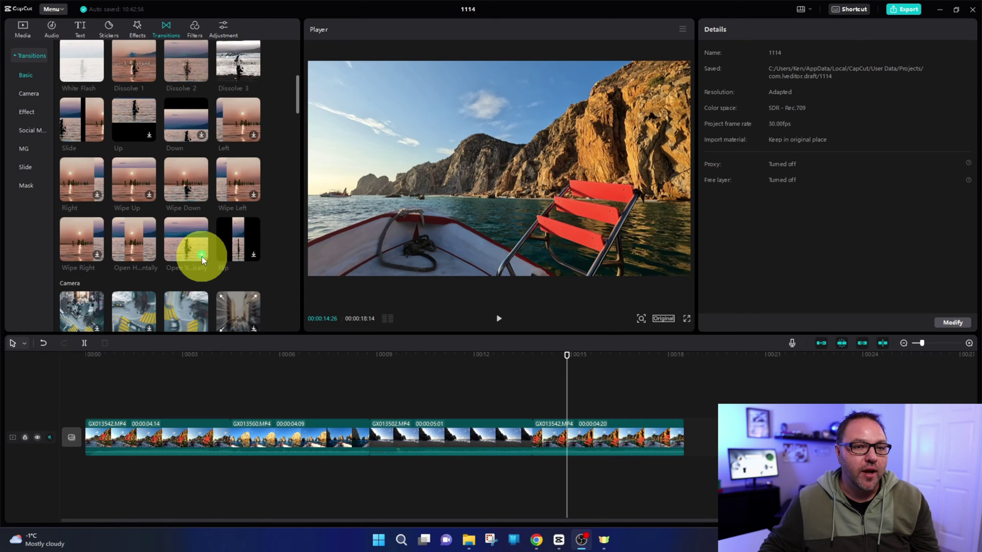
scroll(219, 250, "up", 3)
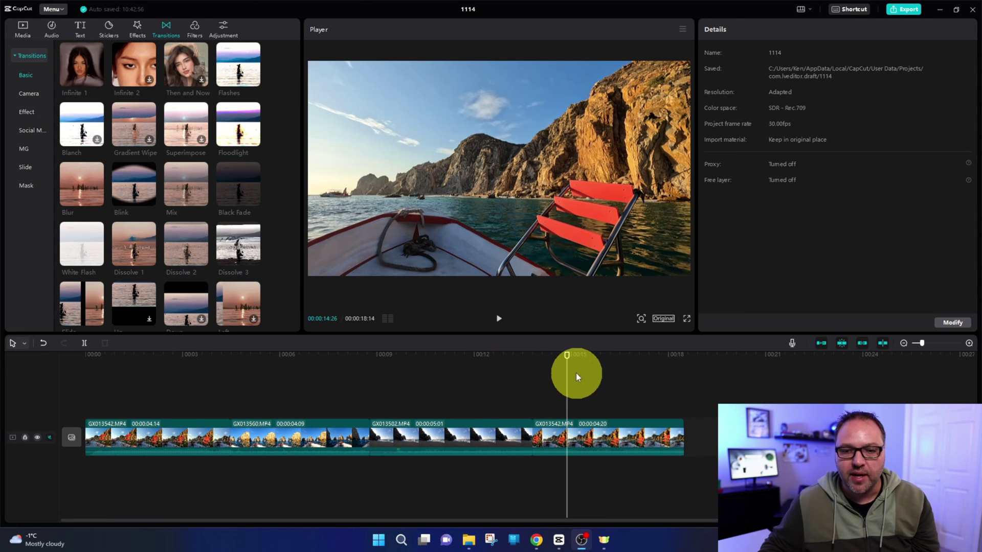
left_click_drag(567, 355, 221, 386)
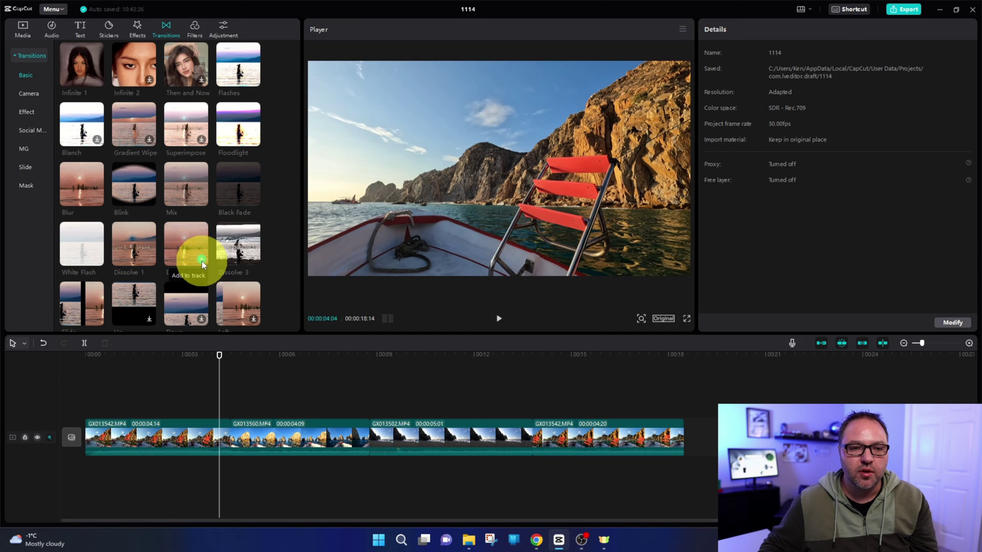
left_click(202, 261)
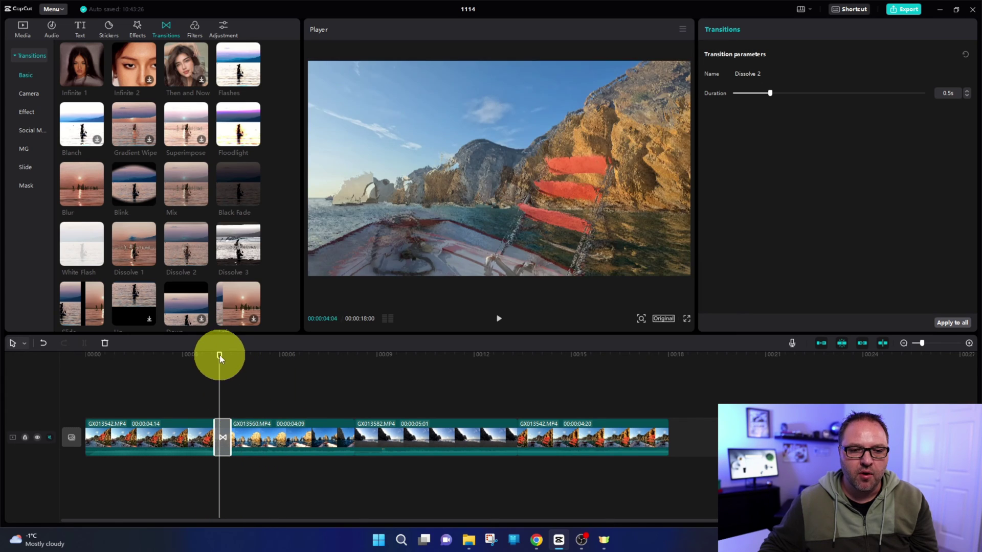
left_click_drag(220, 354, 204, 358)
left_click(498, 318)
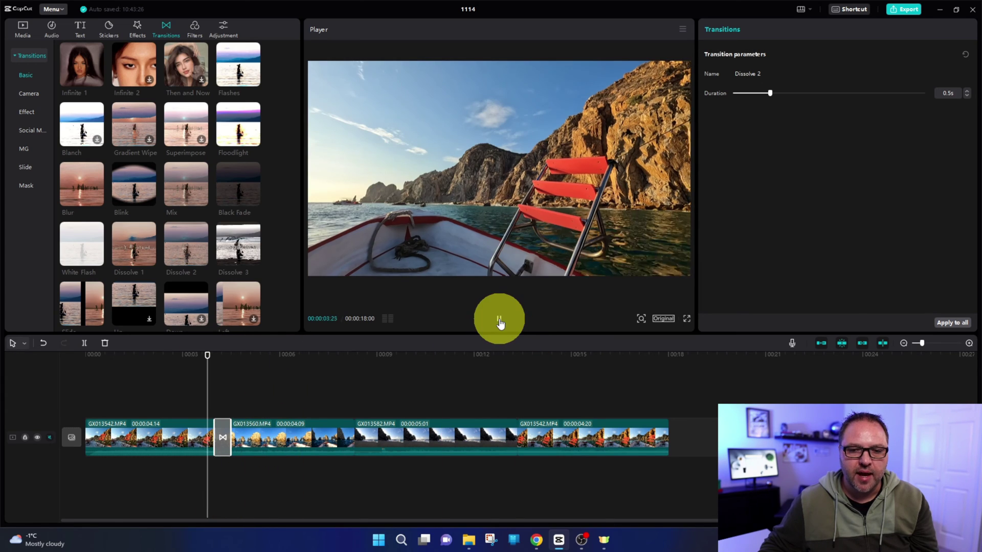
left_click(244, 377)
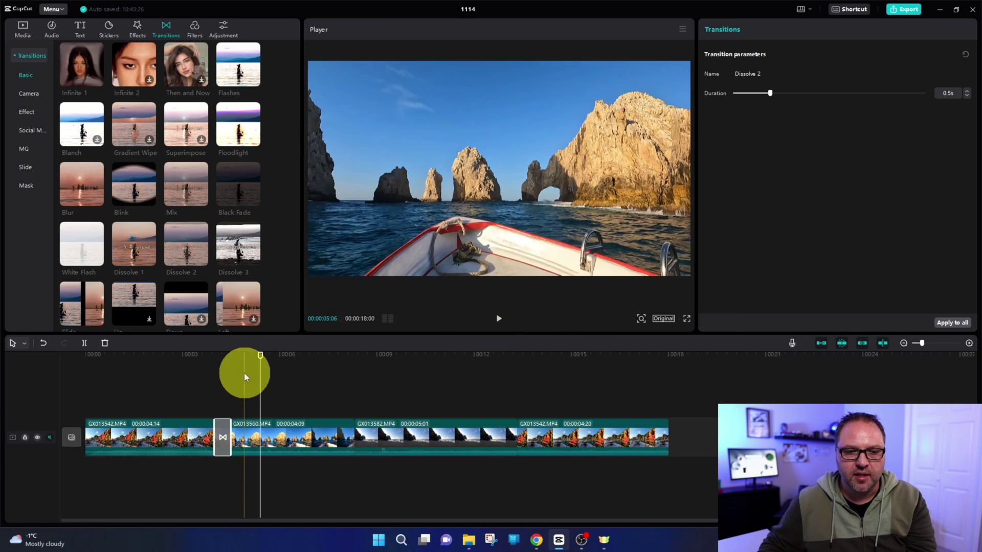
left_click(204, 361)
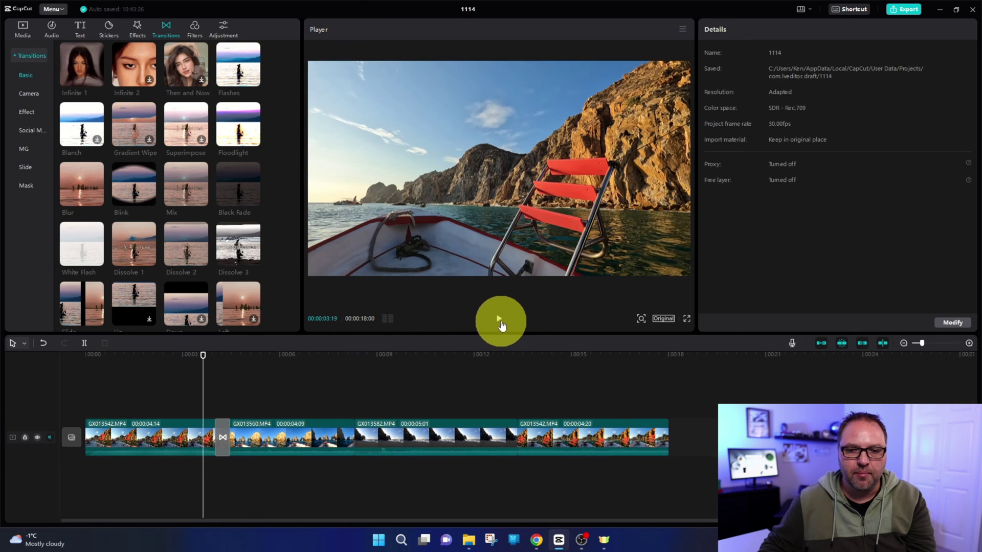
left_click(500, 320)
left_click(499, 320)
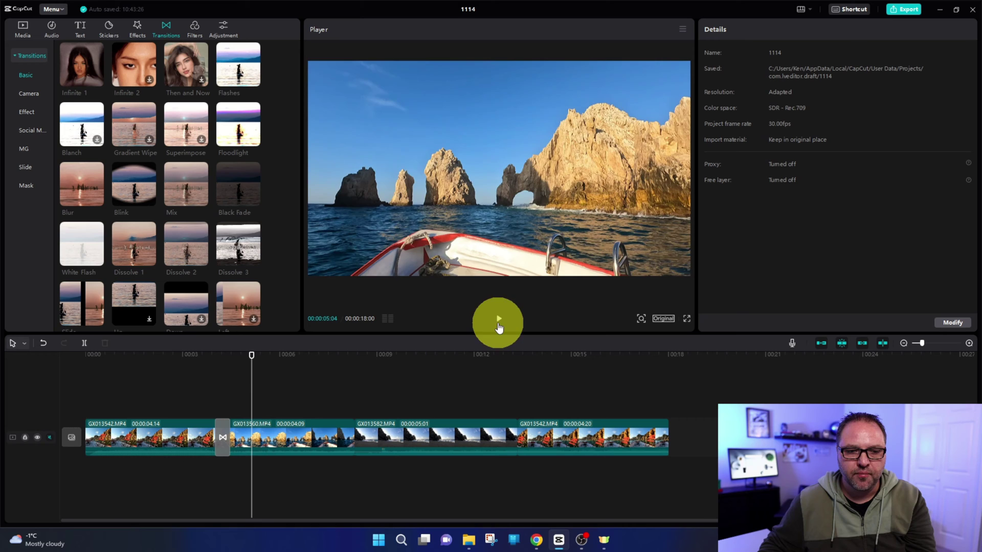
left_click_drag(251, 355, 393, 369)
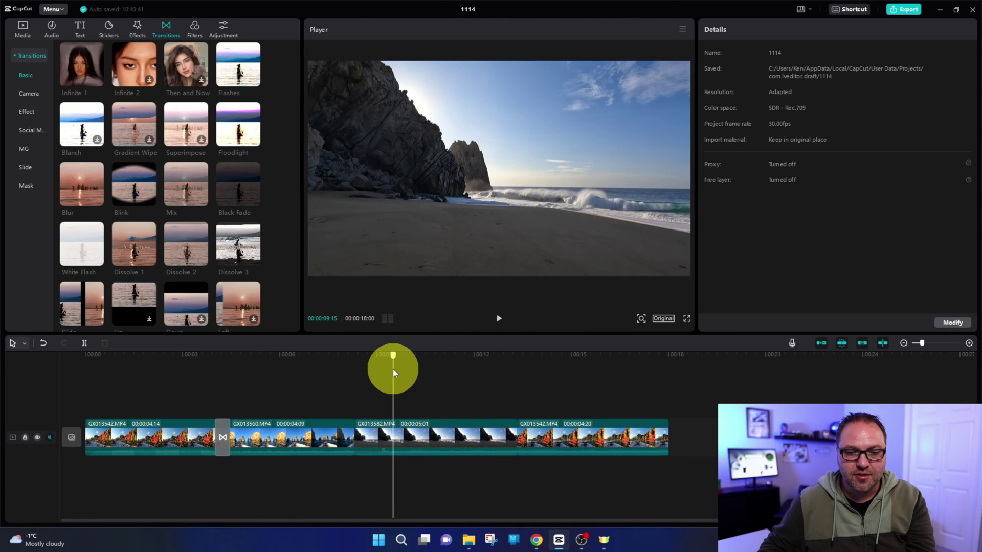
left_click(202, 261)
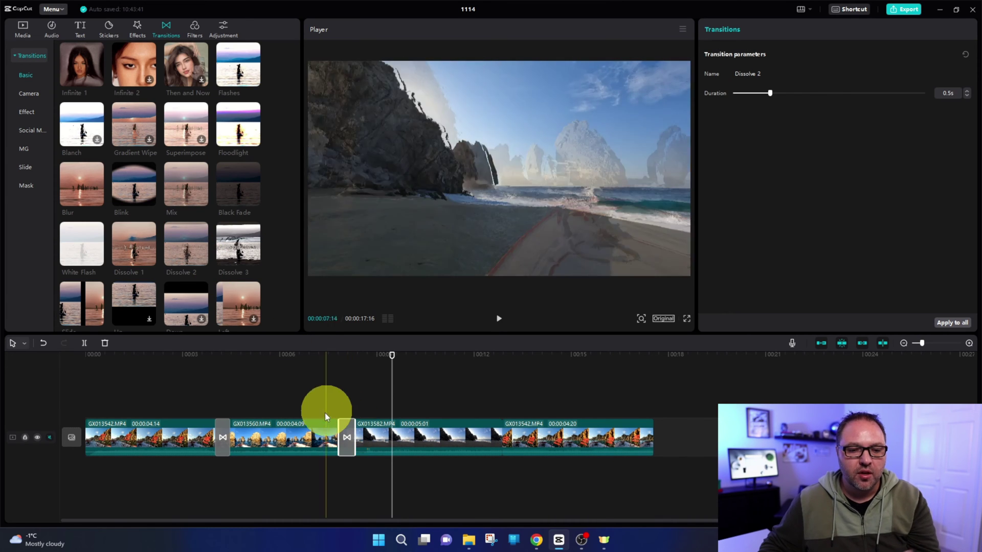
left_click_drag(393, 355, 311, 369)
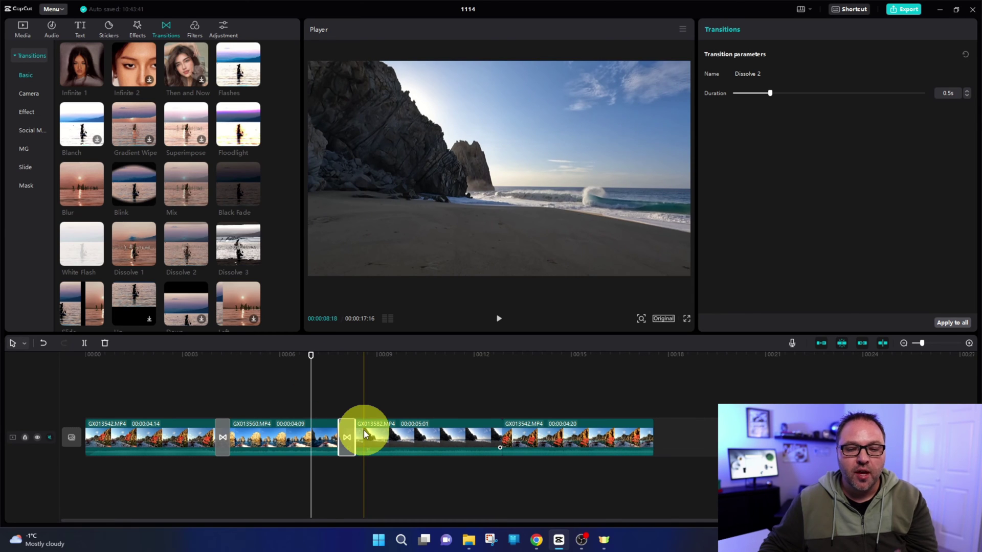
left_click(345, 429)
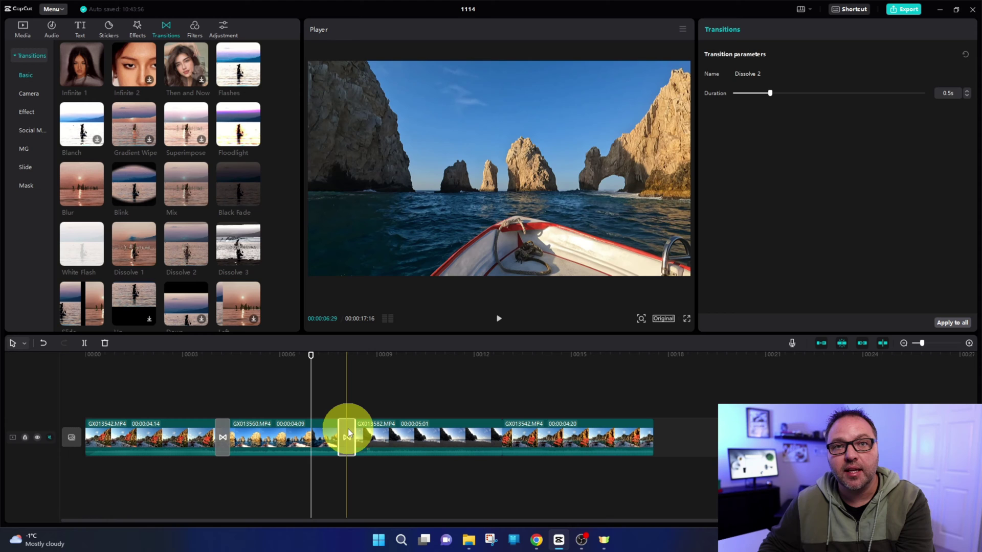
key("Delete")
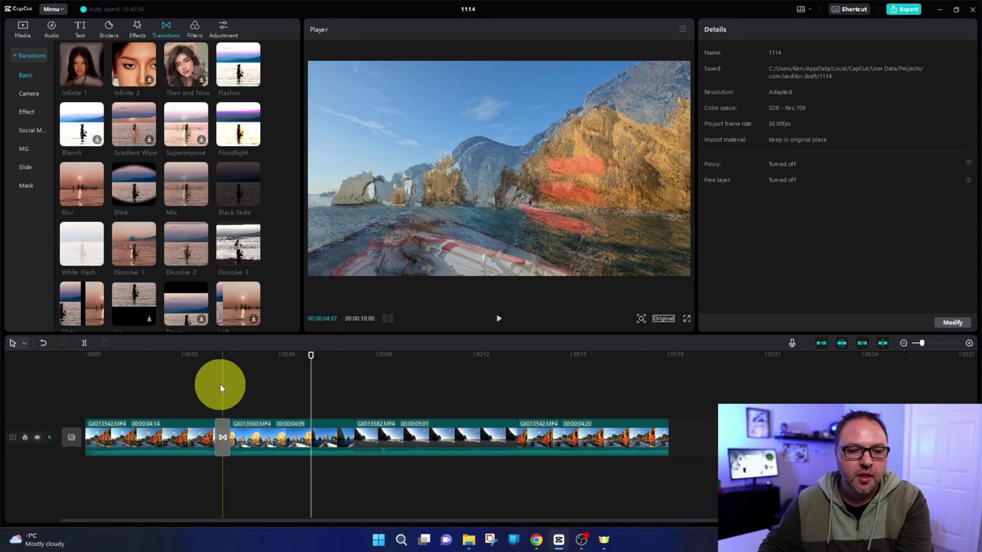
left_click(204, 362)
key("space")
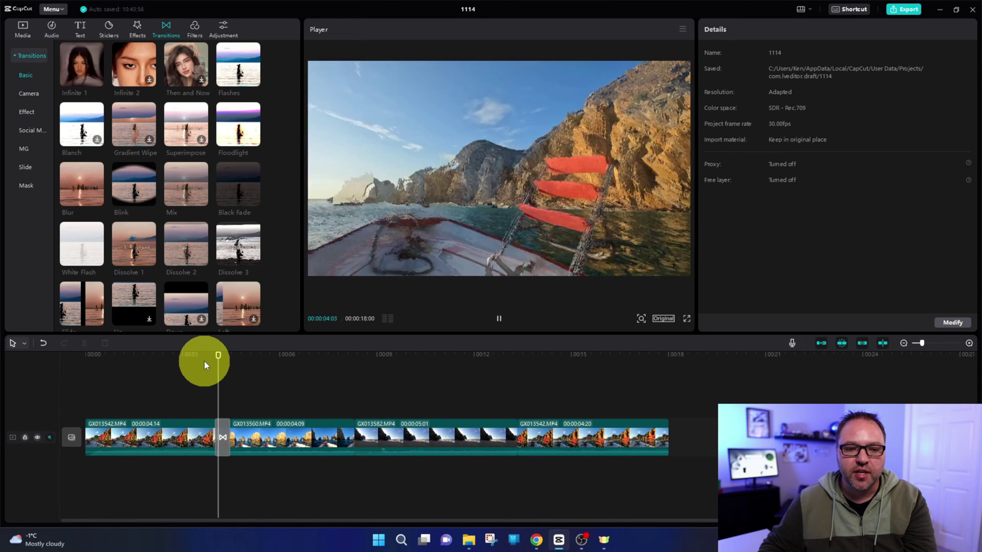
key("space")
left_click(250, 390)
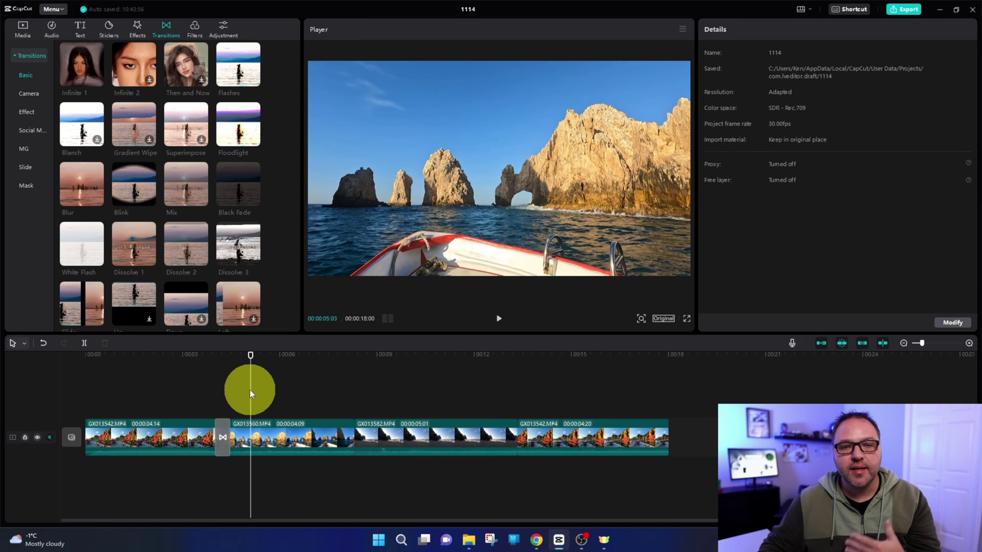
Step: Stretch the Dissolve 2 transition between clips 1 and 2 to 1.0s, then trim it shorter
left_click(226, 434)
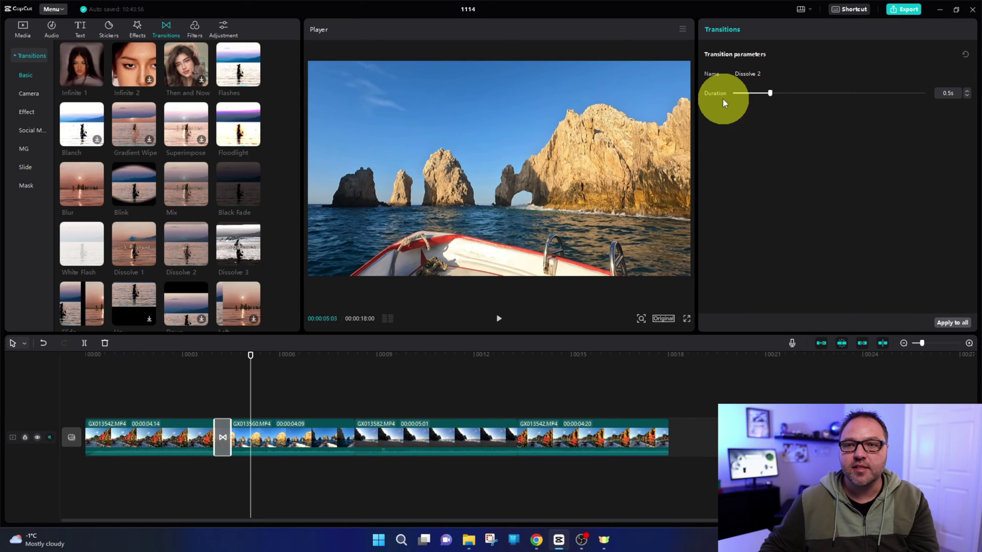
left_click_drag(767, 95, 819, 96)
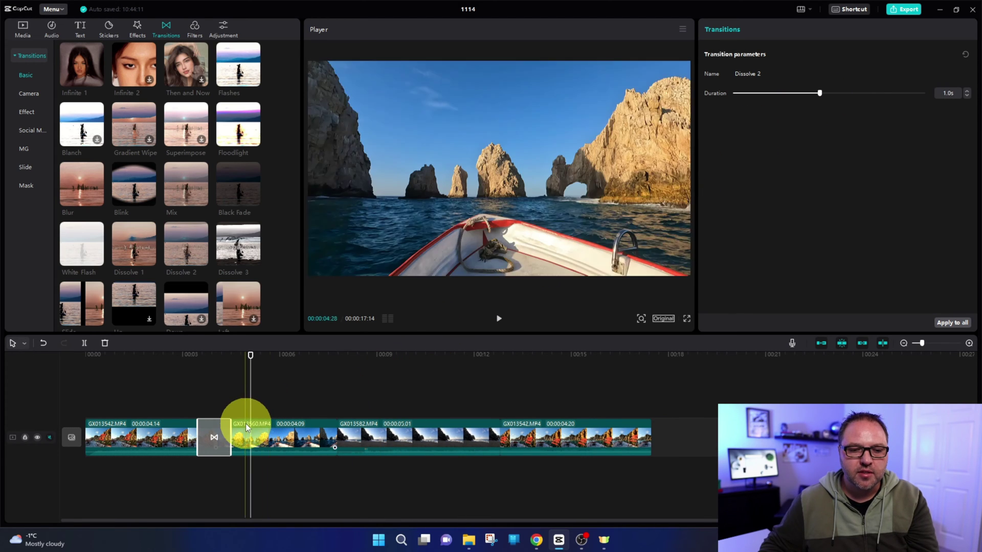
mouse_move(231, 432)
left_mouse_down()
mouse_move(217, 431)
mouse_move(229, 431)
left_mouse_up()
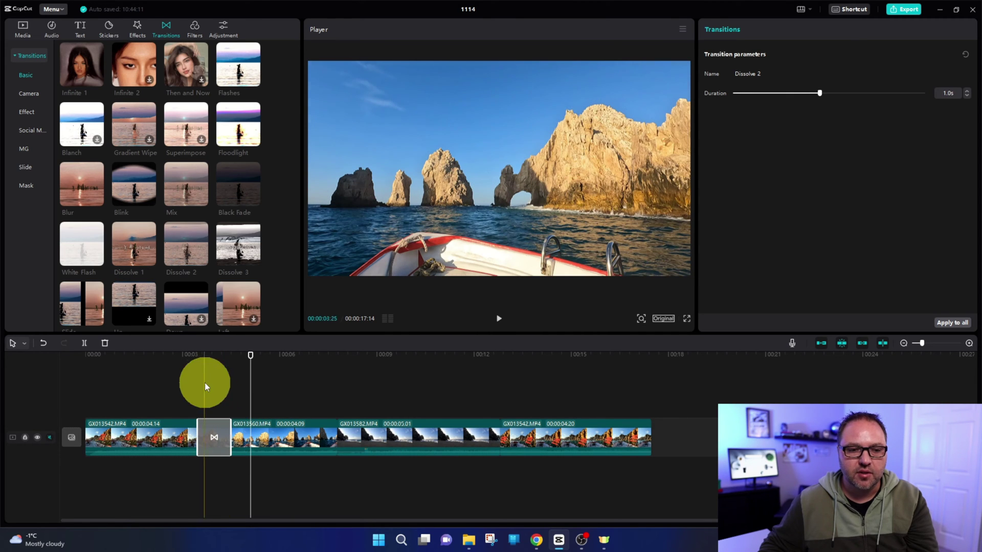
Step: Preview the first transition and trim the dissolve back to 0.5s
left_click(173, 358)
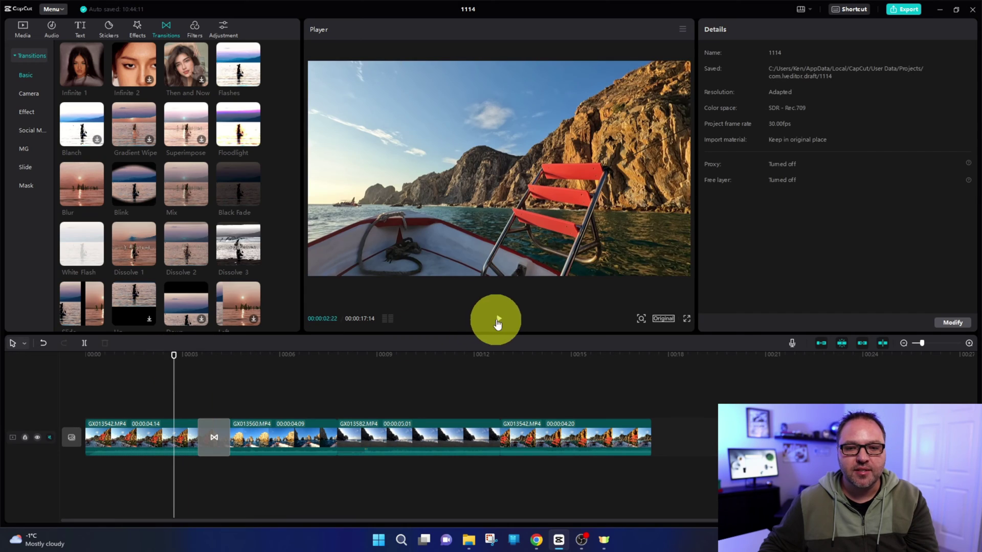
left_click(499, 319)
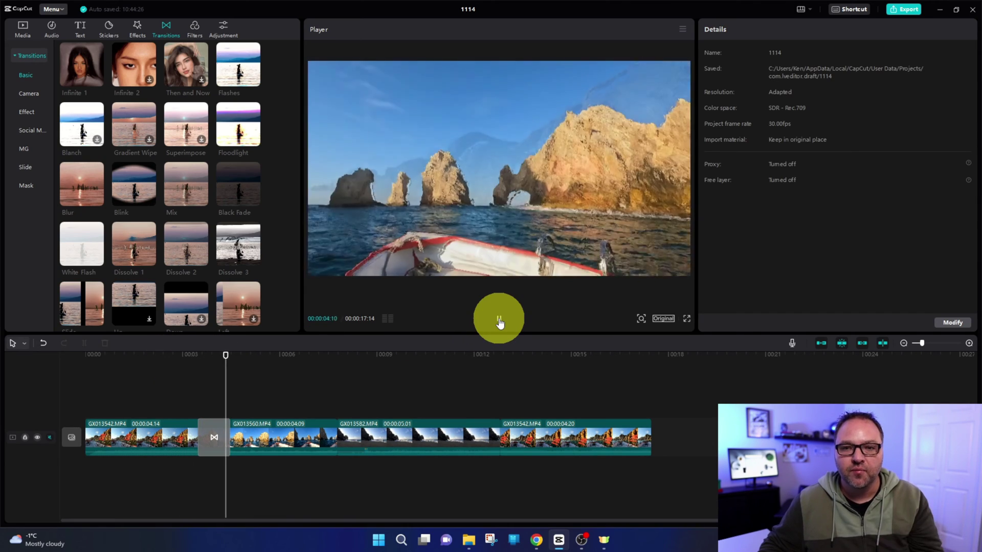
key("space")
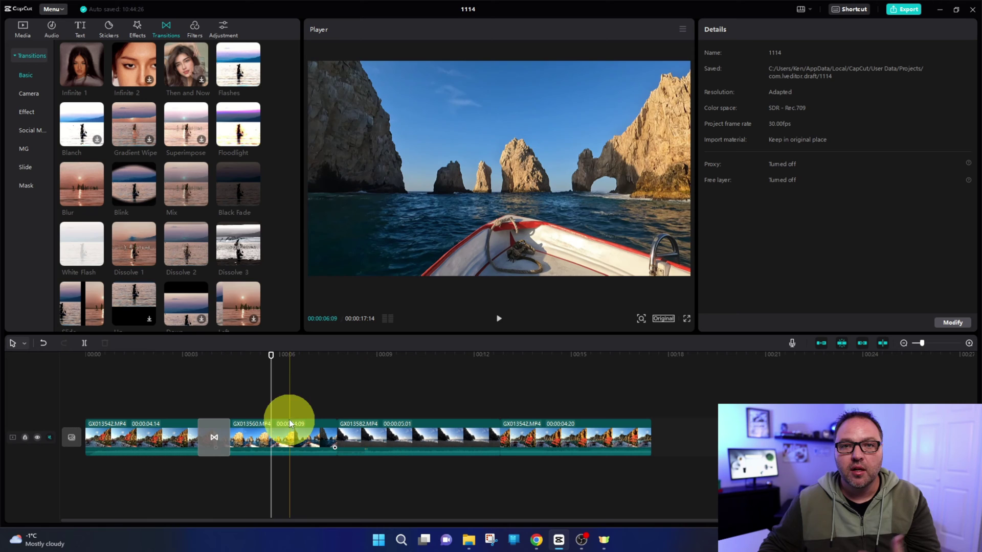
left_click(227, 434)
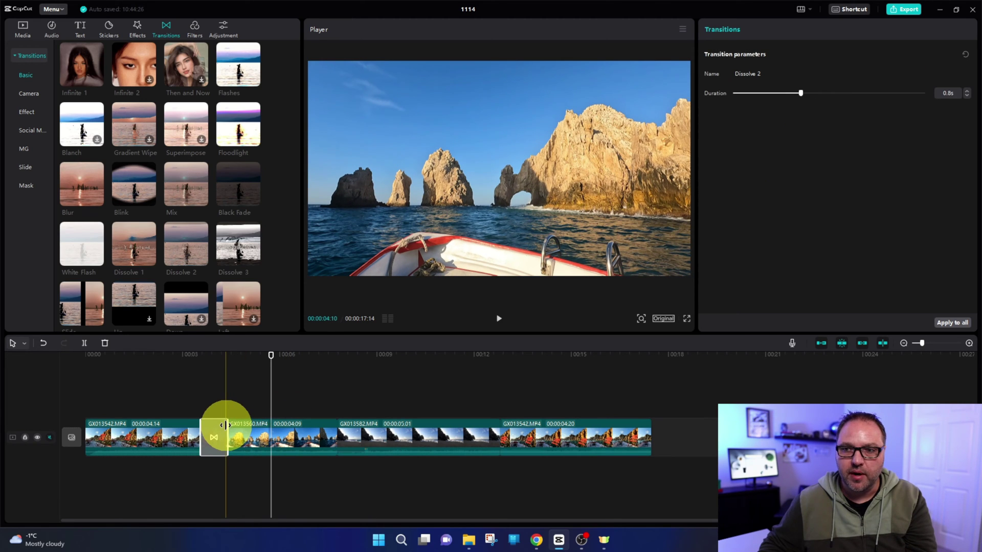
left_click_drag(225, 425, 219, 421)
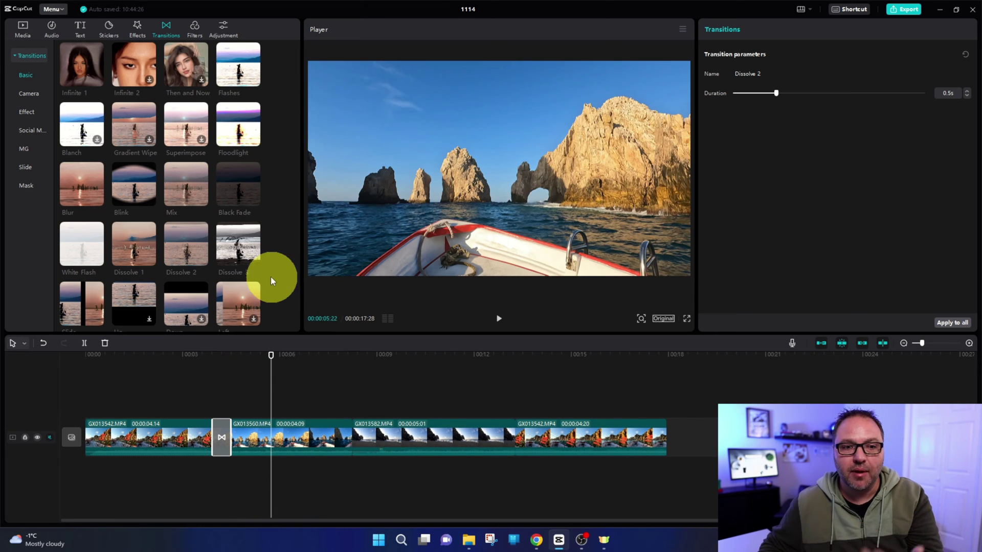
Step: Add the Camera transition Burn 2 between the second and third clips and play it
scroll(210, 226, "down", 3)
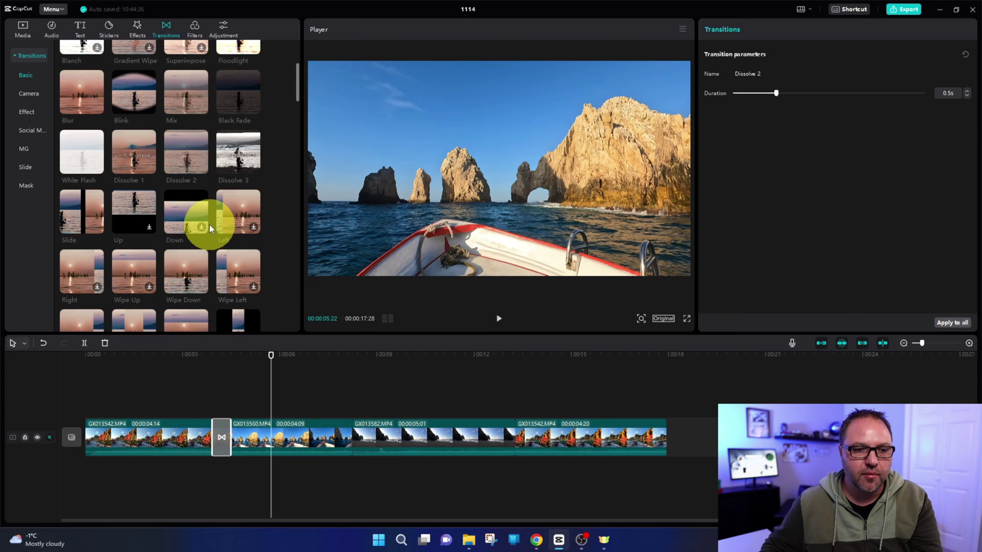
scroll(209, 225, "down", 10)
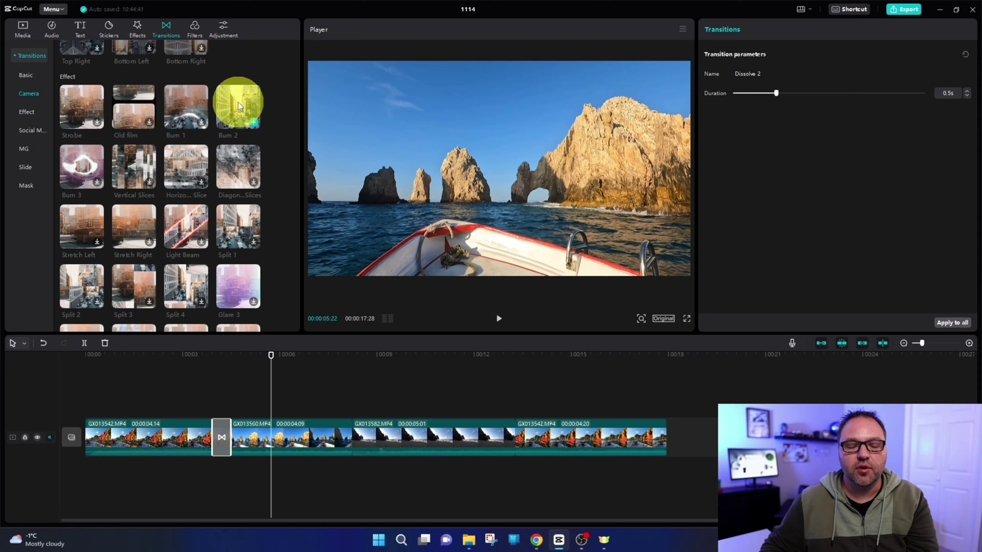
mouse_move(238, 103)
left_mouse_down()
mouse_move(317, 245)
mouse_move(355, 372)
left_mouse_up()
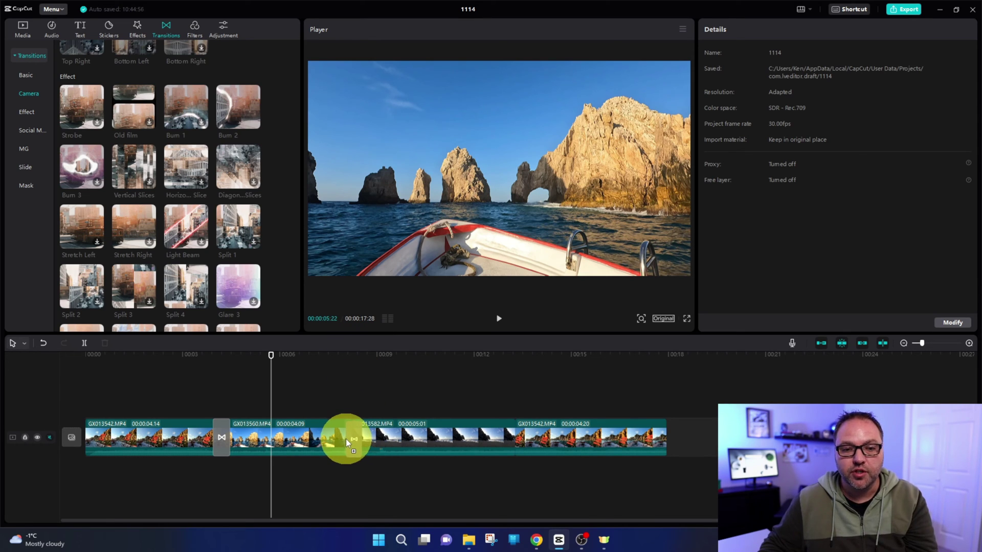
left_click_drag(346, 434, 346, 435)
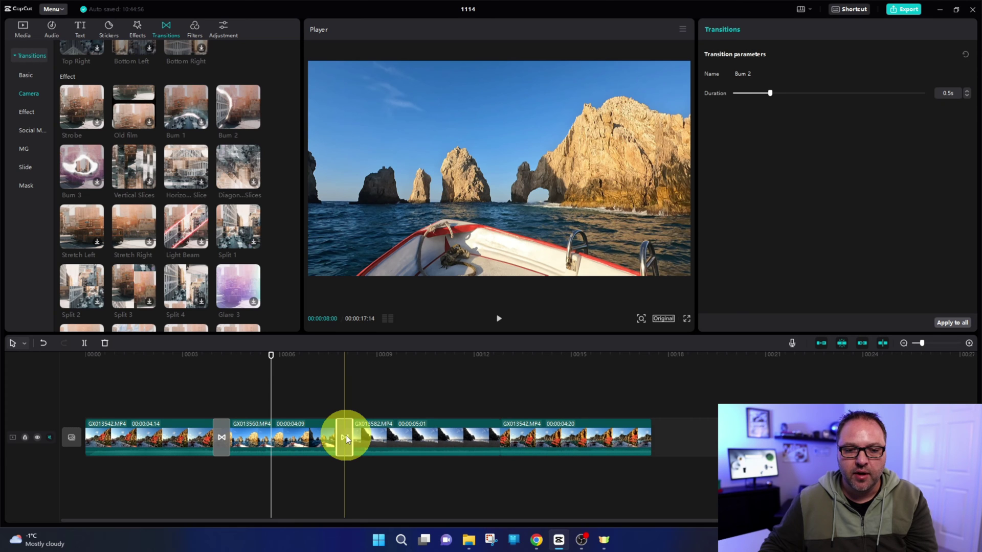
left_click(500, 319)
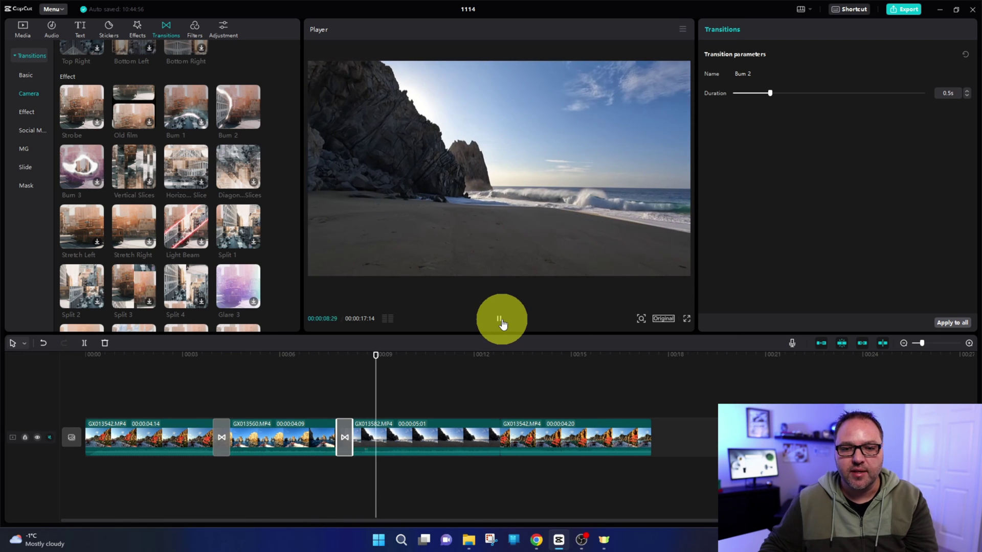
left_click(500, 320)
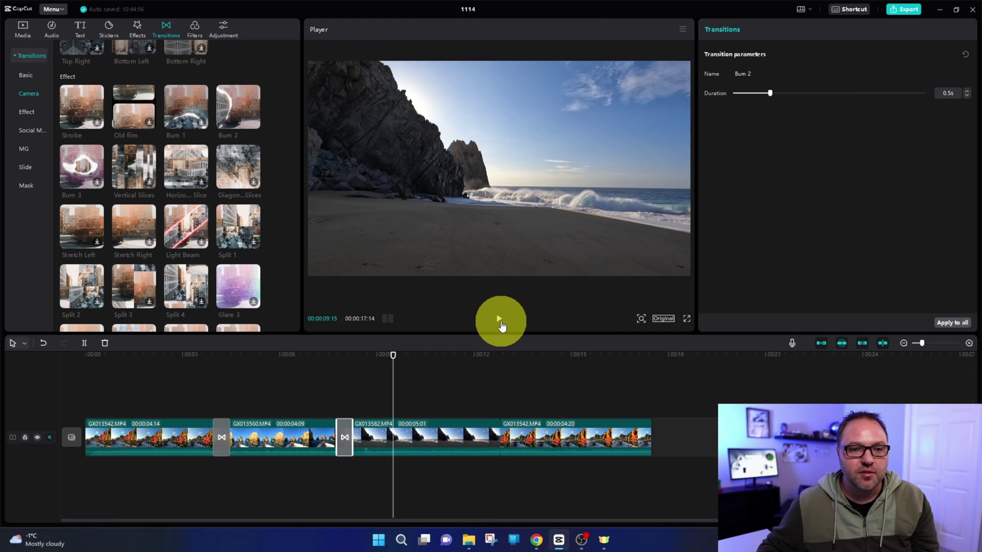
Step: Lengthen Burn 2 to 1.0s and replay it from just before the cut
left_click_drag(350, 438, 358, 432)
left_click(309, 355)
key("space")
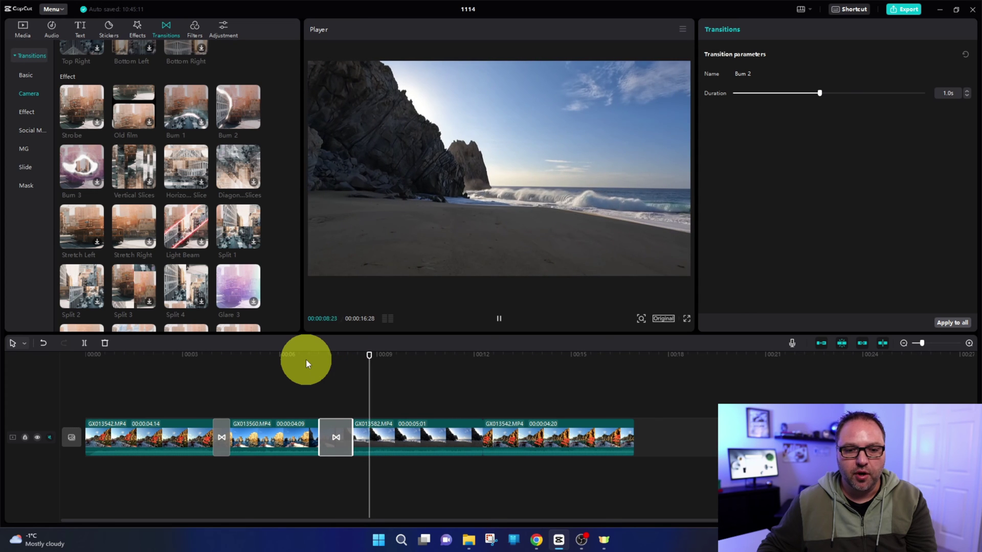
Step: Undo the Burn 2 length change and replace the clip 2/3 transition with Flame
key("space")
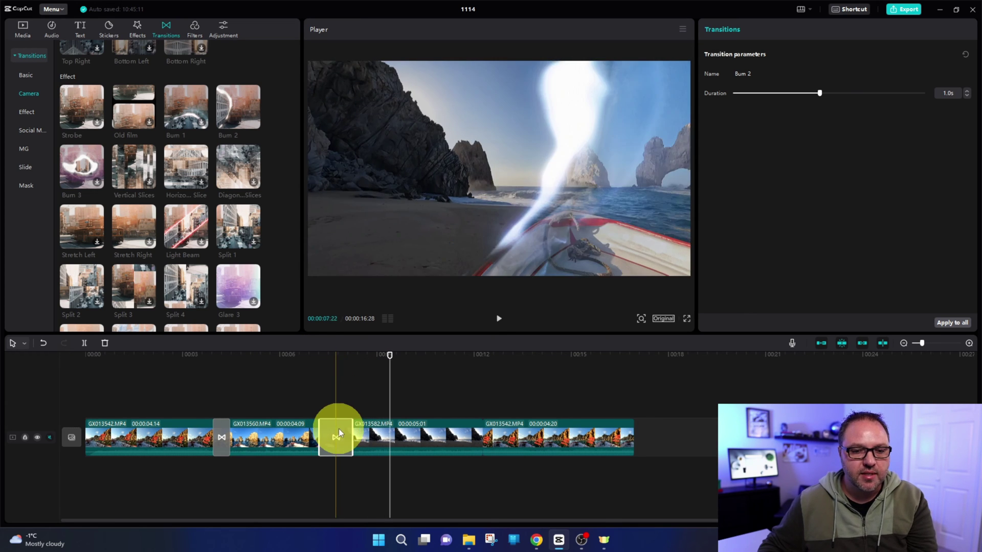
scroll(204, 250, "down", 5)
key("ctrl+z")
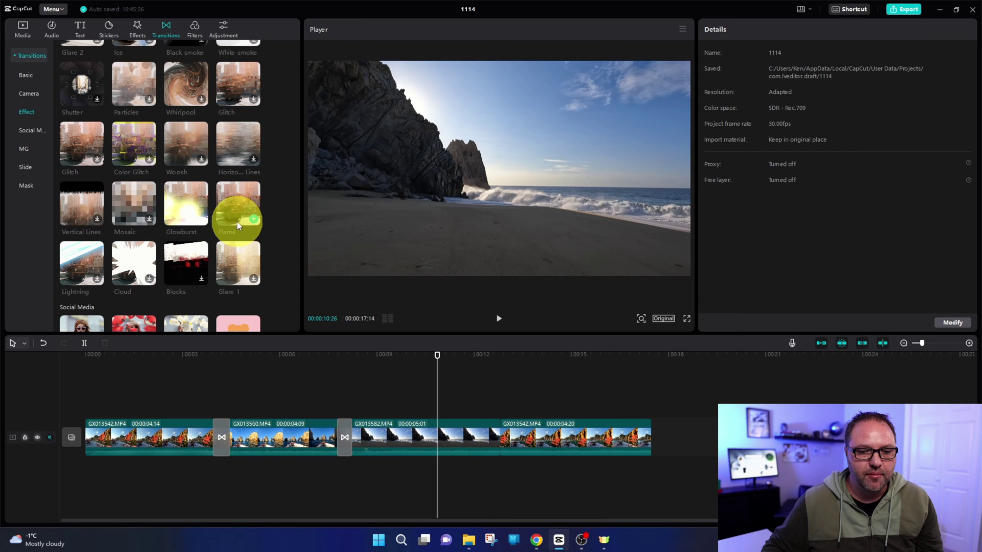
left_click_drag(240, 209, 339, 439)
Step: Play the Flame transition from the 7-second mark, then stop playback
left_click(327, 357)
key("space")
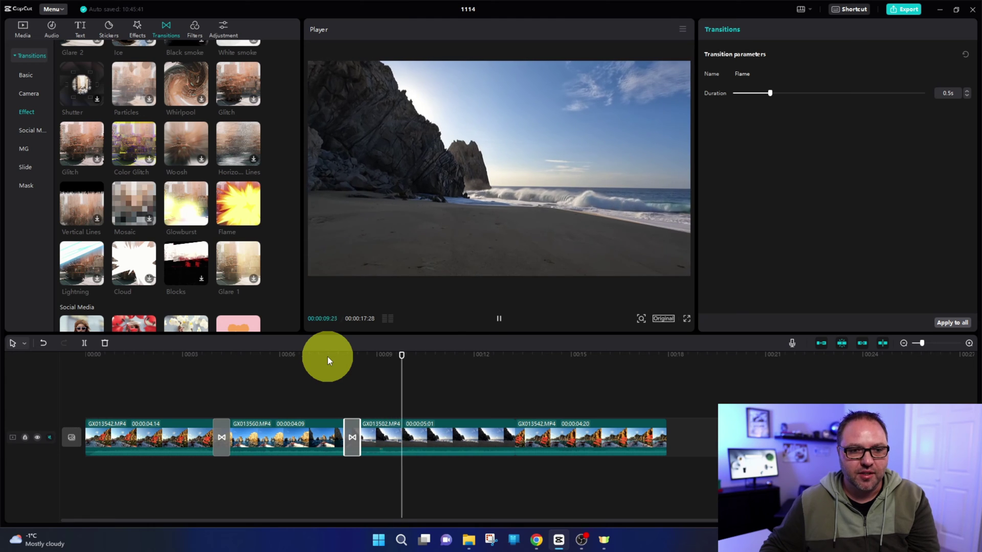
key("space")
scroll(234, 240, "down", 4)
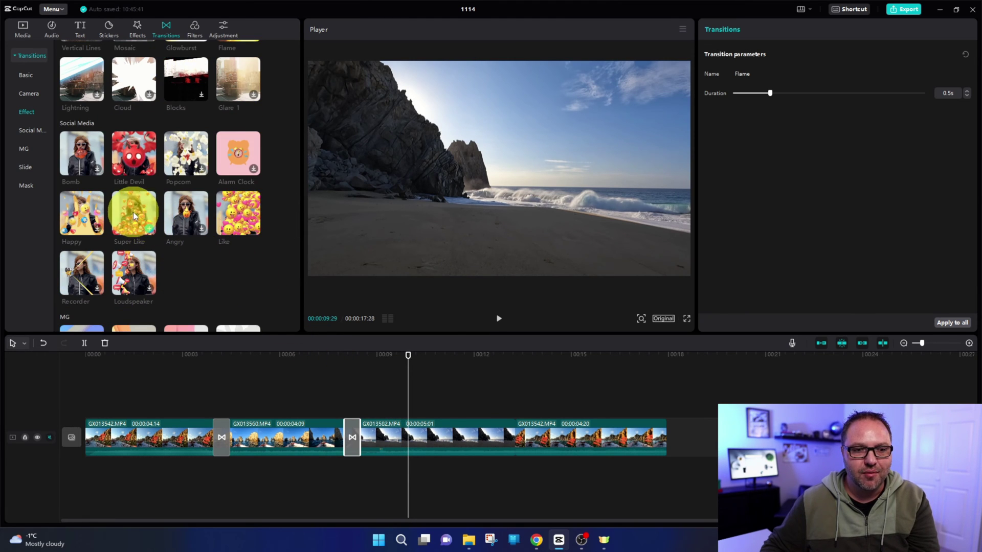
Step: Put the Super Like transition between clips 3 and 4 with a 1.0s duration
left_click_drag(133, 212, 370, 363)
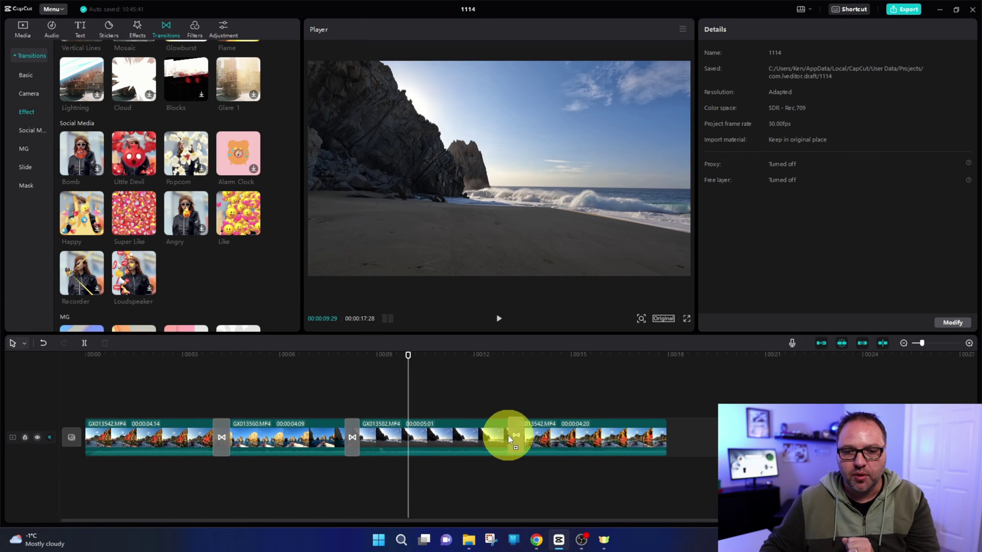
left_click_drag(507, 435, 507, 435)
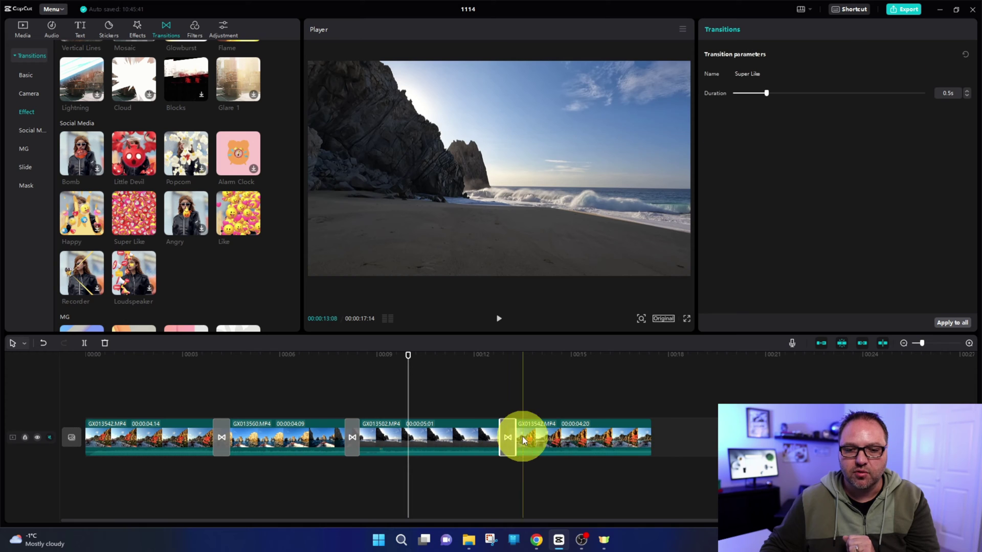
left_click_drag(408, 355, 423, 355)
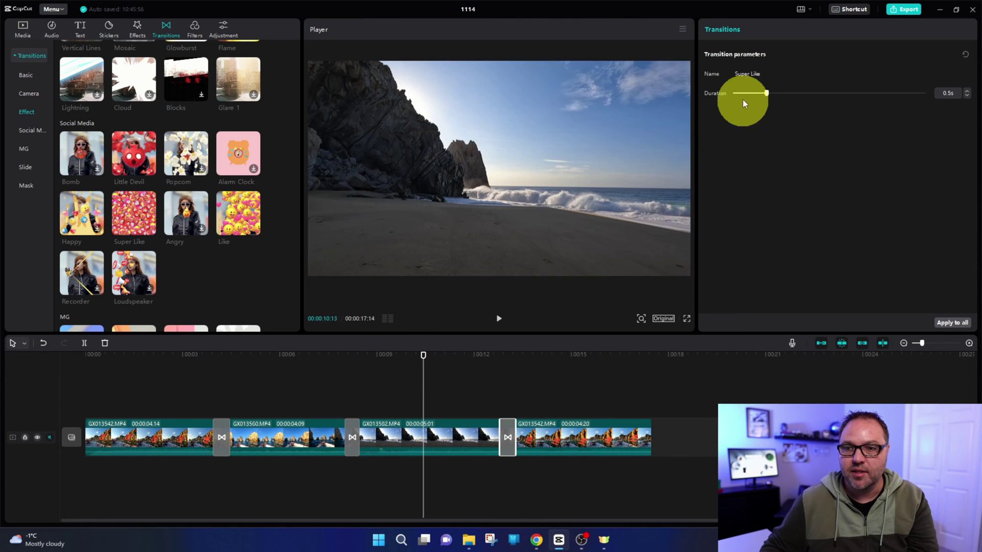
left_click_drag(766, 94, 807, 100)
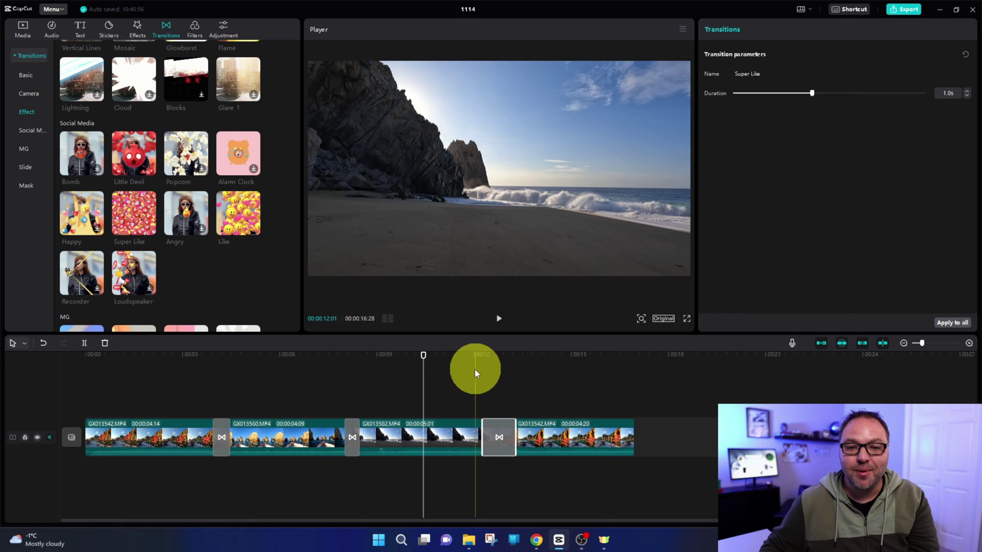
Step: Play the video from just before Super Like to preview it
left_click(469, 356)
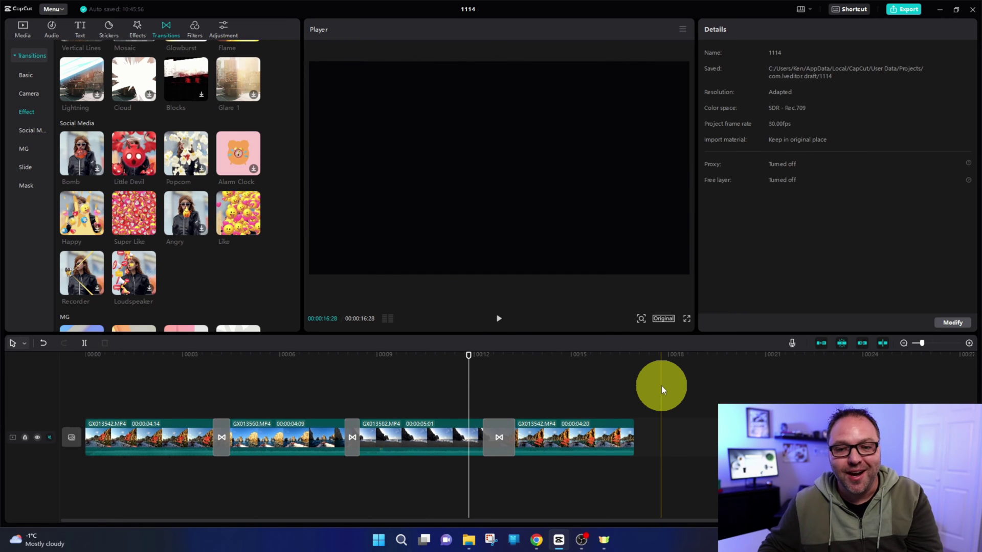
key("space")
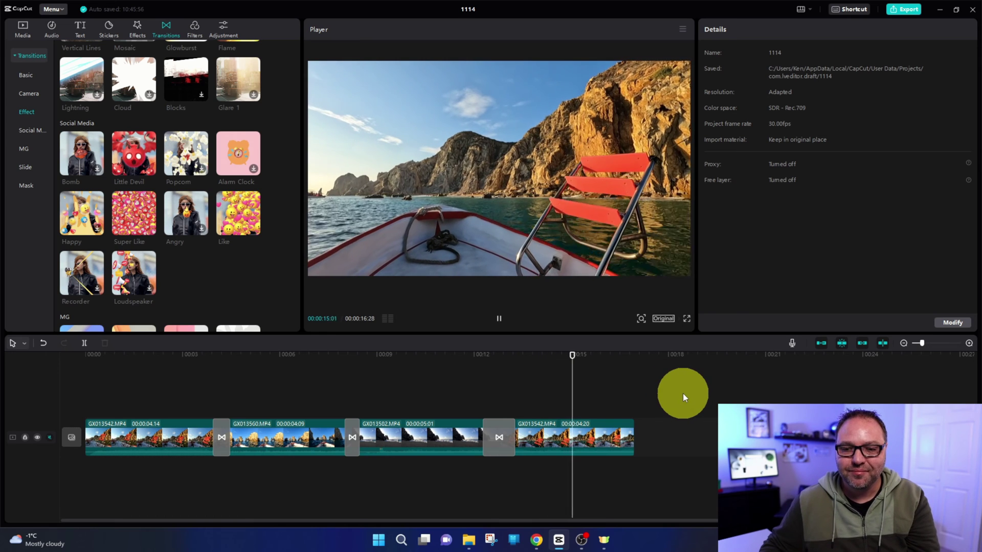
key("space")
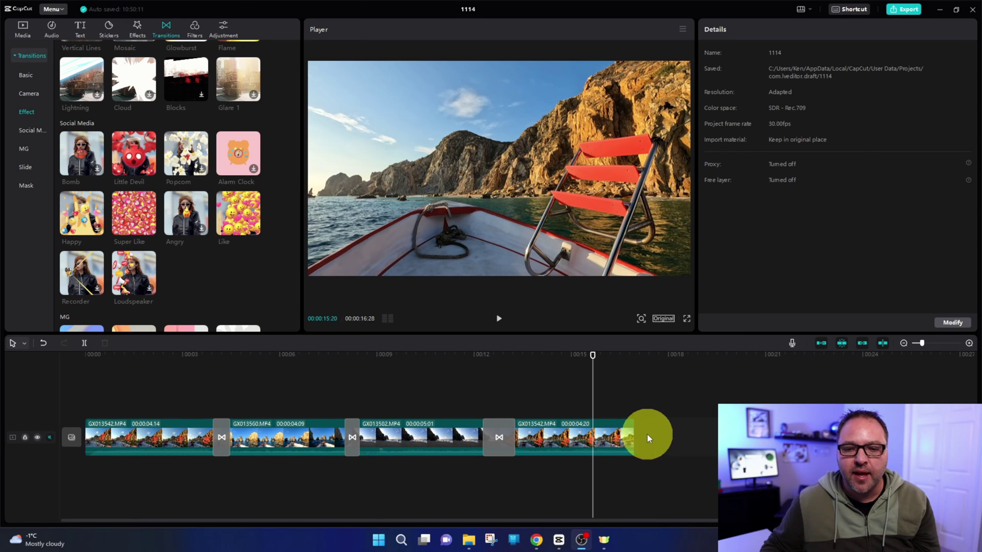
Step: Select the first clip and bring up its In animation presets
left_click(121, 431)
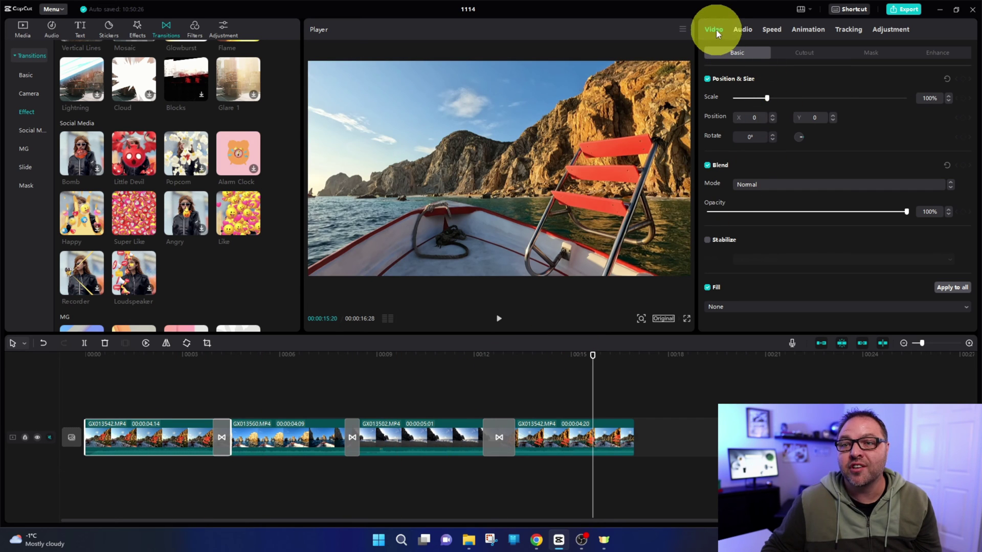
left_click(809, 31)
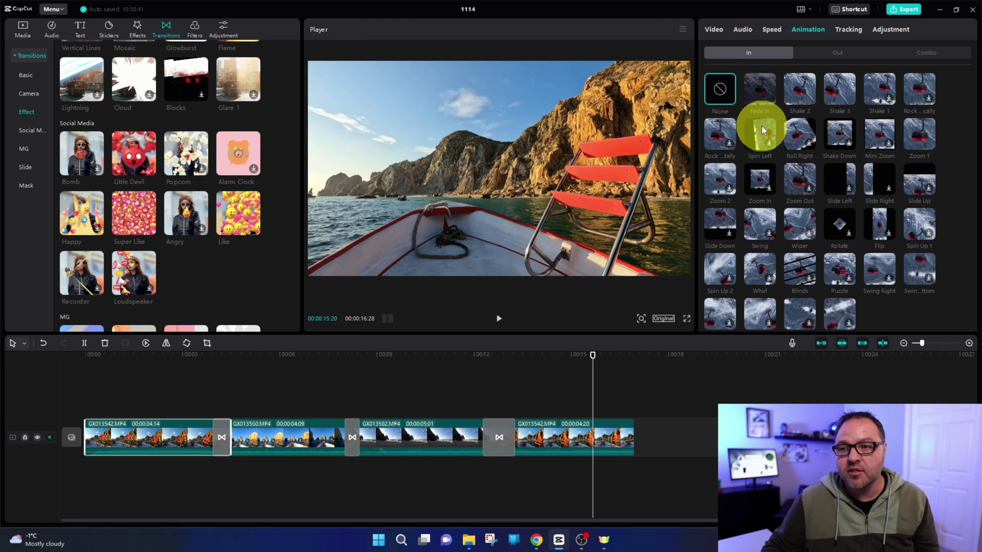
Step: Try Zoom 1 on the first clip, then switch its intro to Fade In at 0.5s
left_click(919, 136)
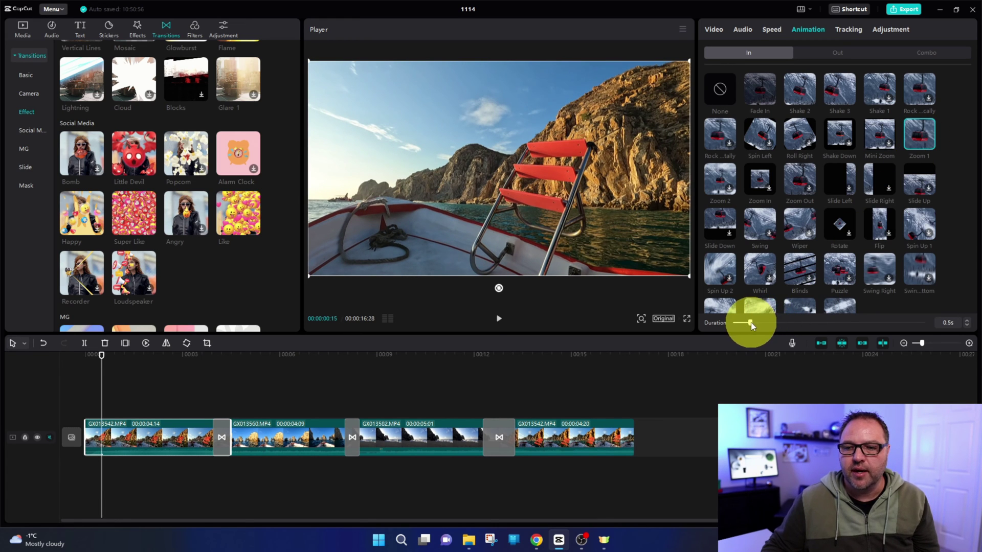
left_click_drag(759, 323, 772, 323)
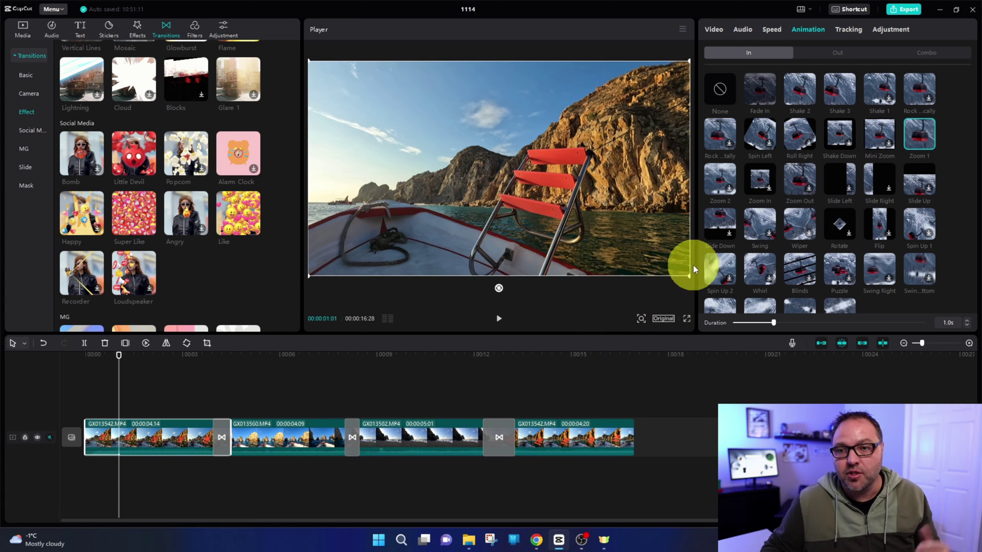
left_click(761, 93)
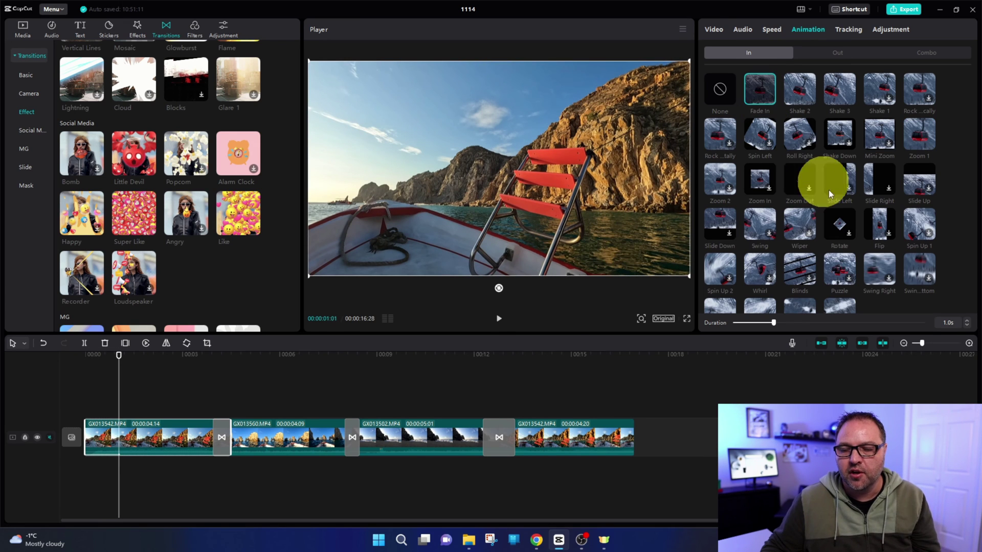
left_click_drag(775, 324, 769, 324)
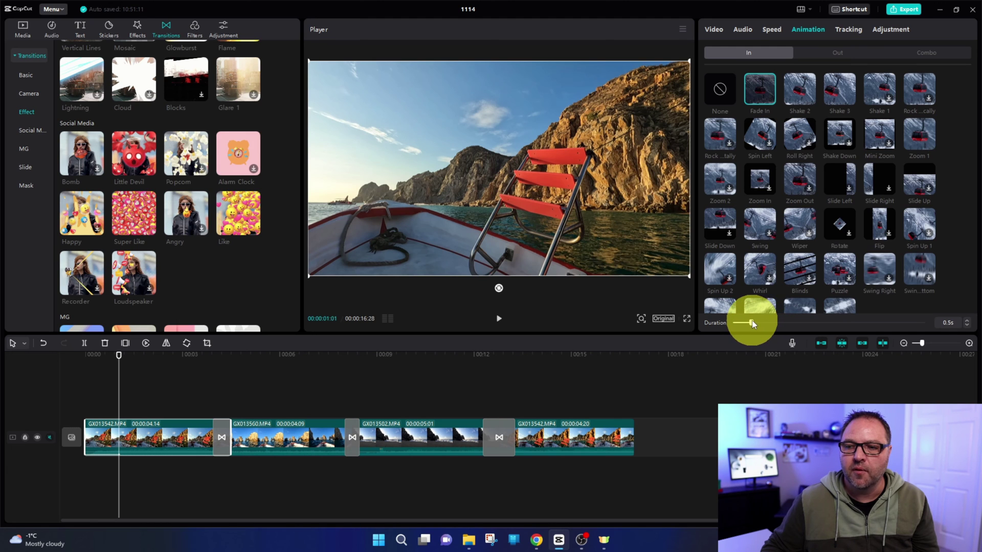
scroll(807, 169, "down", 1)
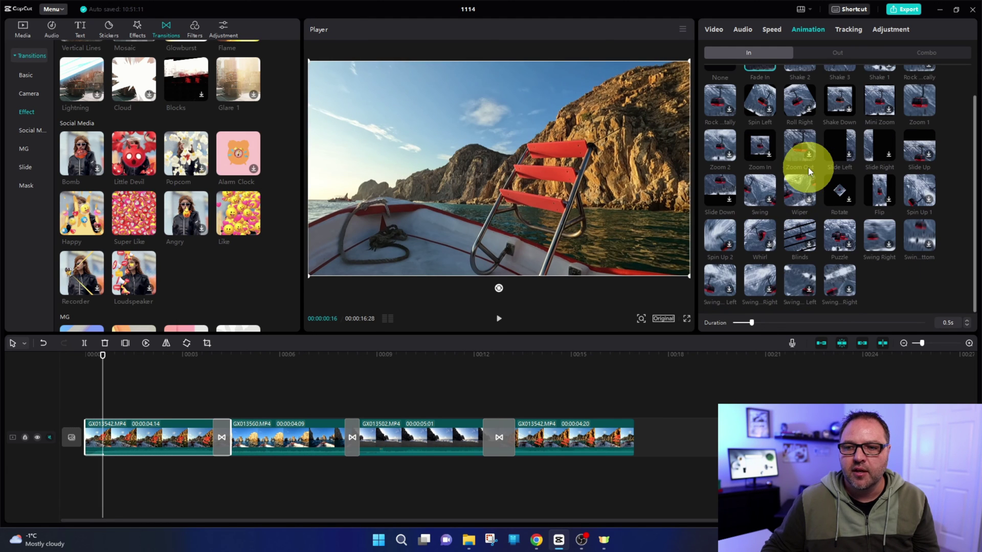
scroll(809, 174, "up", 1)
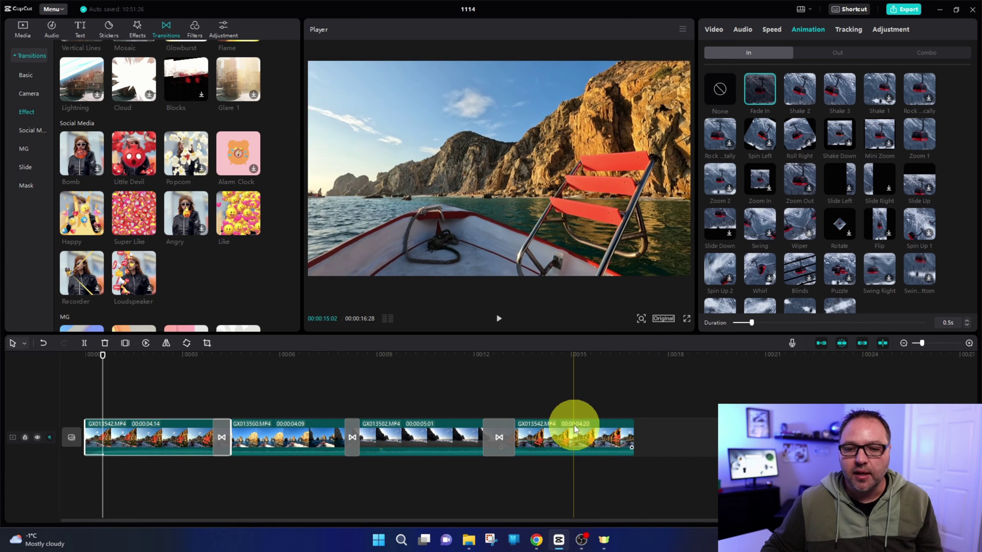
Step: Give the last clip a 0.7s Fade Out ending and rewind the playhead to review
left_click(573, 425)
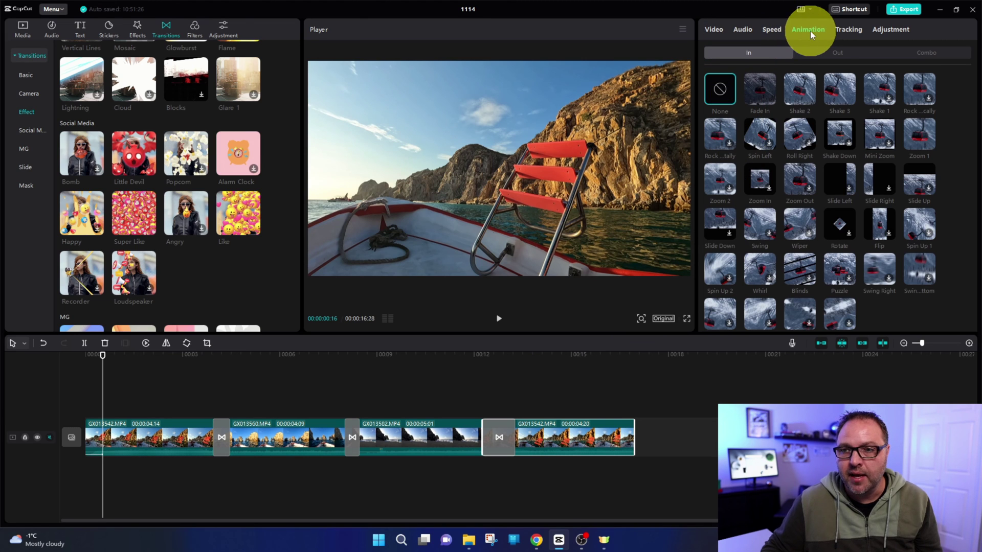
left_click(842, 55)
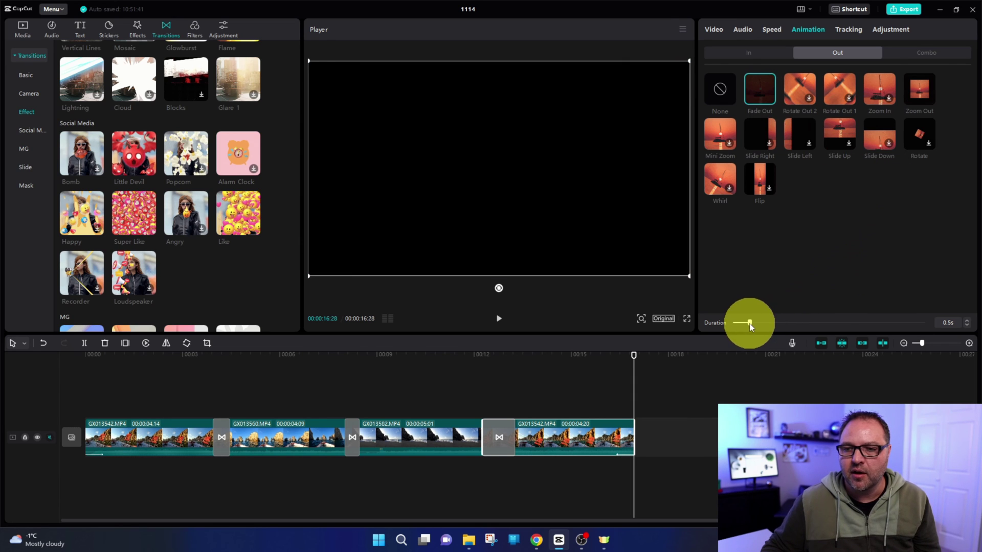
left_click_drag(754, 323, 757, 324)
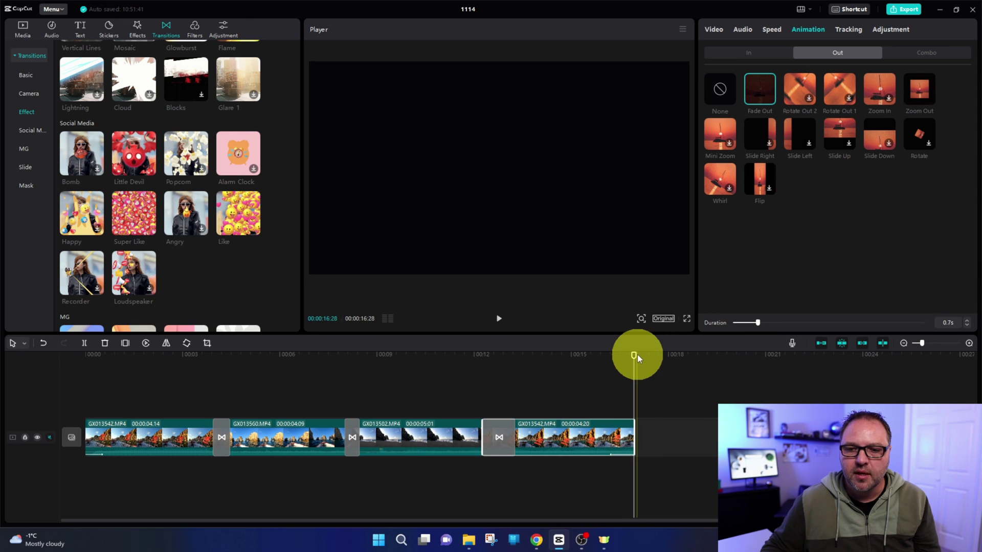
left_click_drag(636, 354, 542, 386)
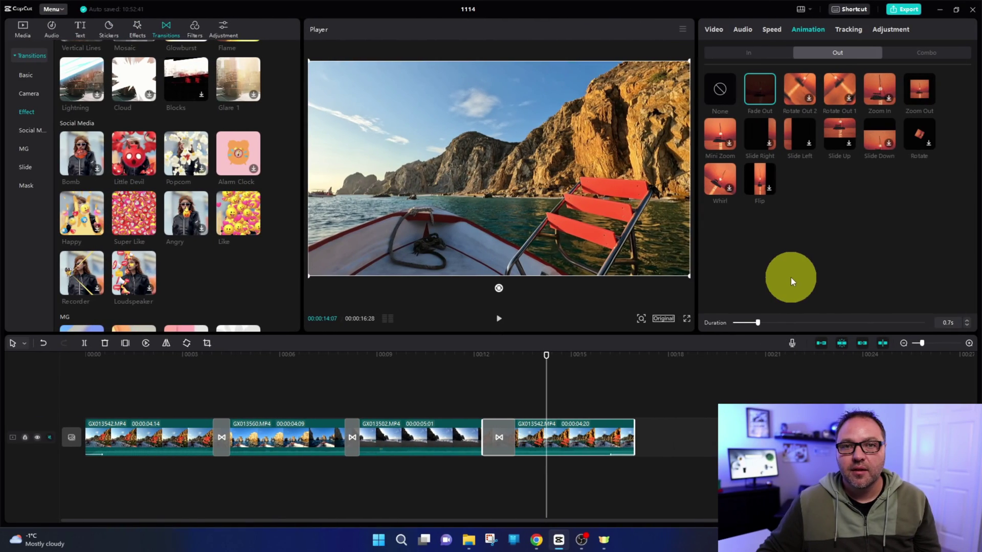
Step: Minimize CapCut and open the exported 1114.mp4 from the desktop to play it in VLC
left_click(943, 7)
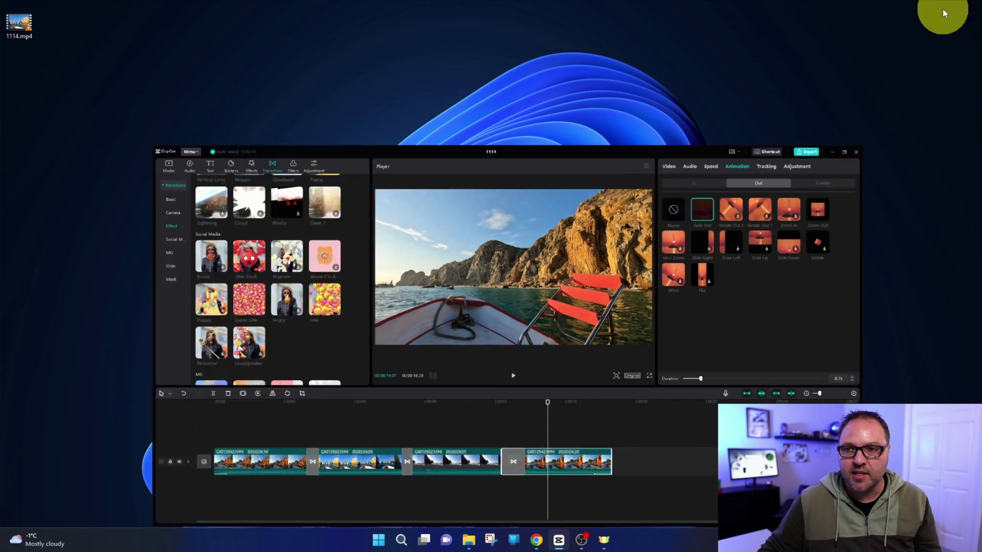
double_click(26, 26)
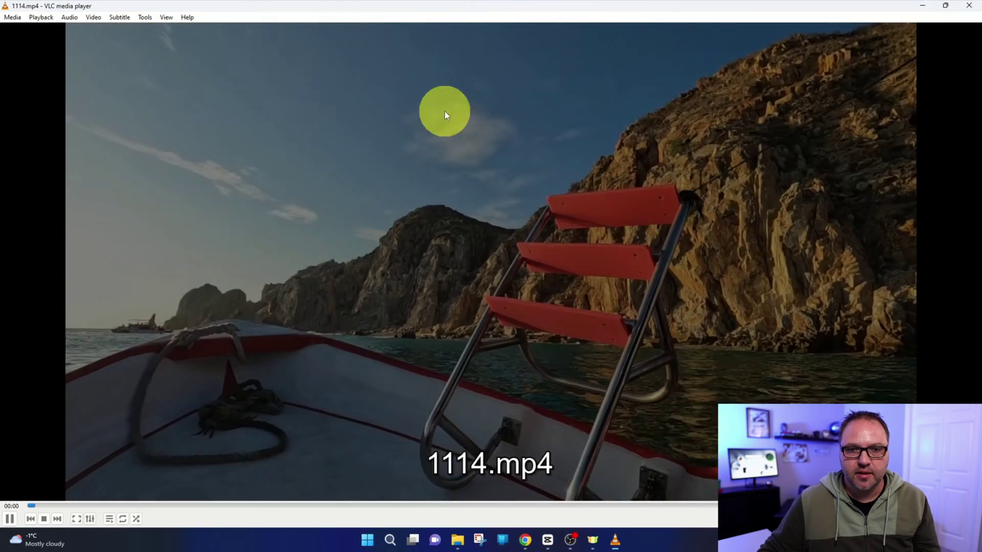